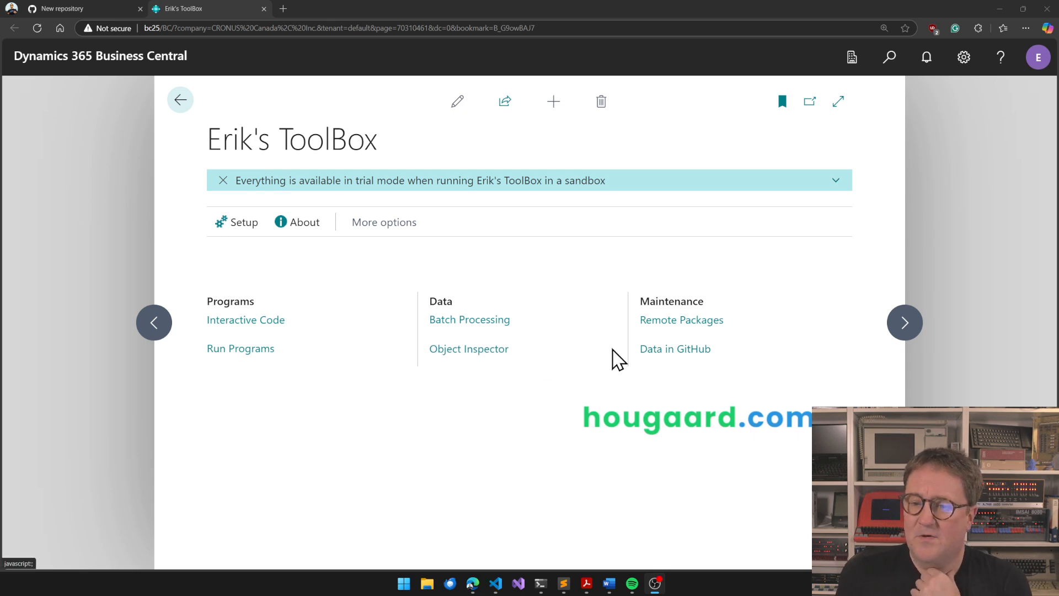
# Open the Data in GitHub list, and switch to GitHub to review the new repository form for demodata2
pyautogui.click(681, 351)
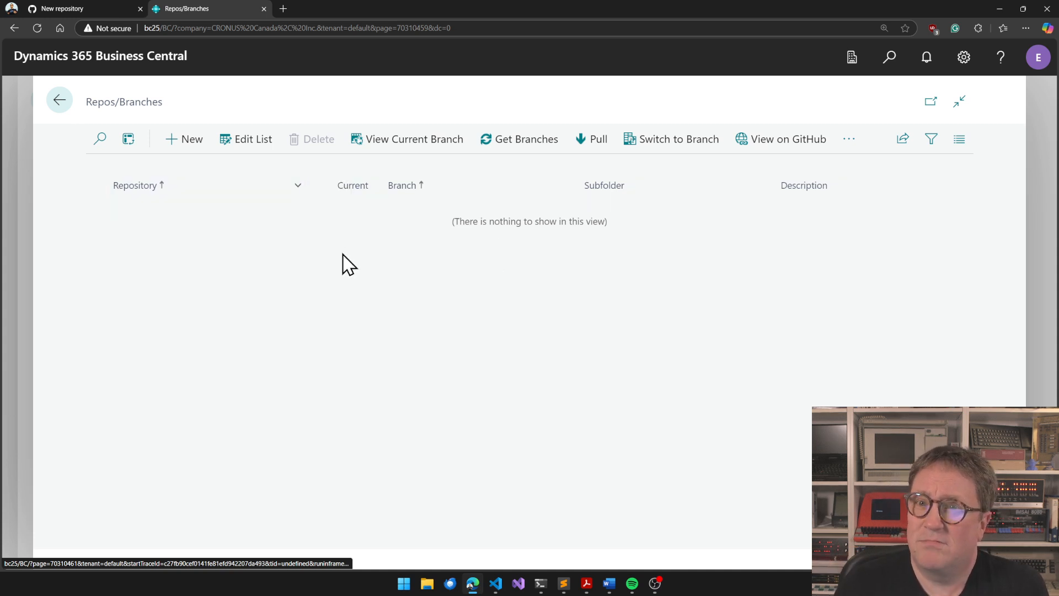
pyautogui.click(88, 10)
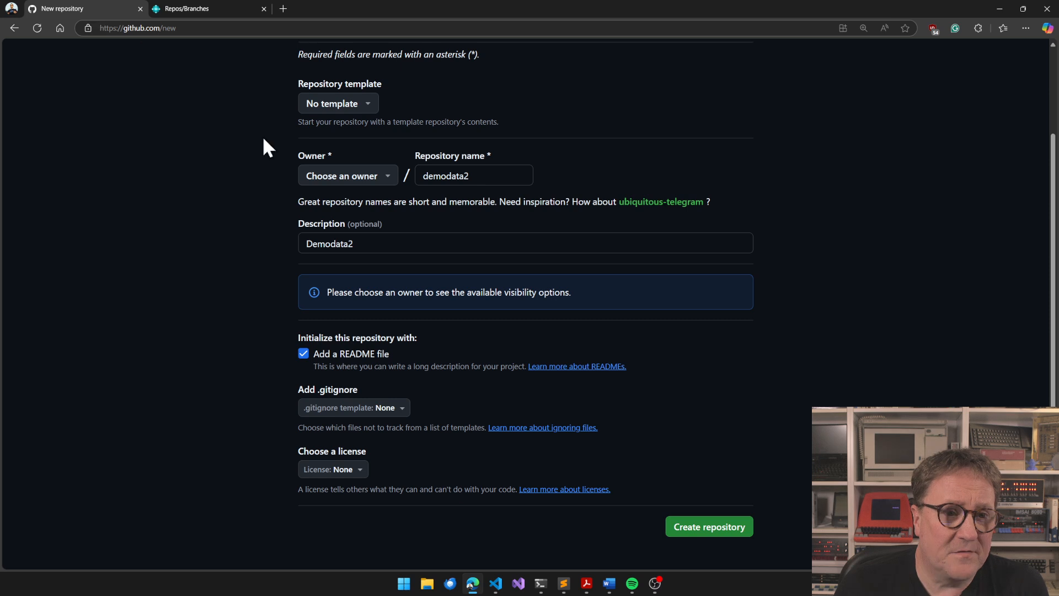
pyautogui.scroll(1, 374, 237)
pyautogui.scroll(-2, 374, 238)
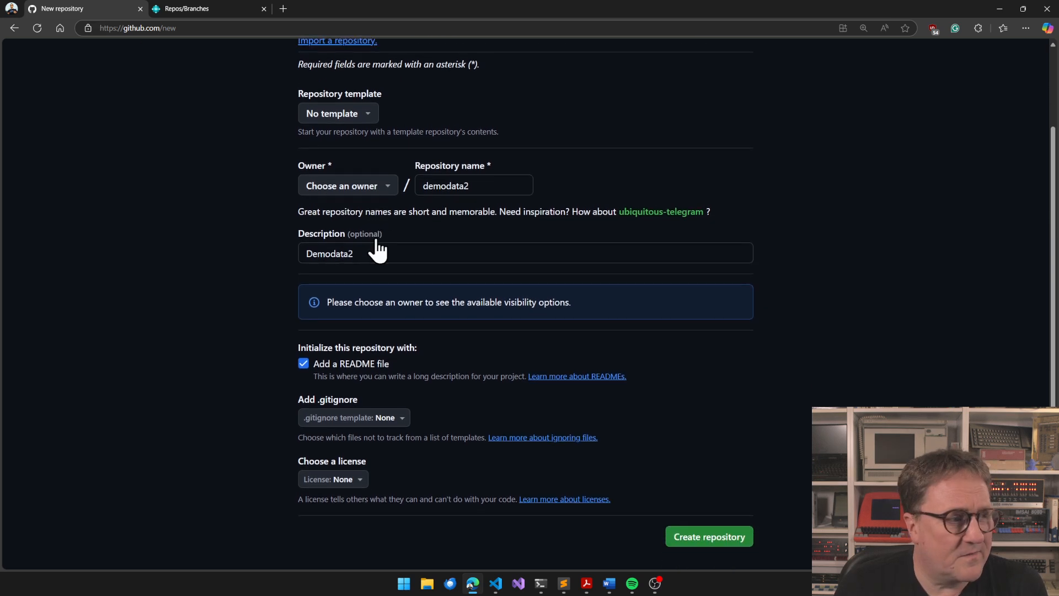
pyautogui.scroll(1, 375, 238)
pyautogui.scroll(-2, 375, 237)
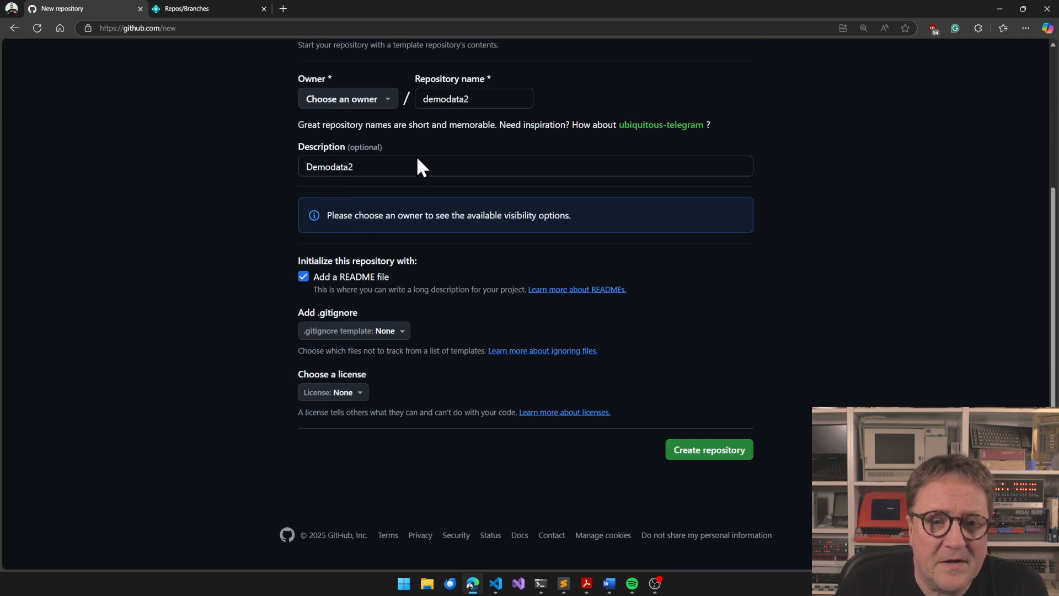
pyautogui.scroll(1, 403, 151)
pyautogui.scroll(1, 364, 307)
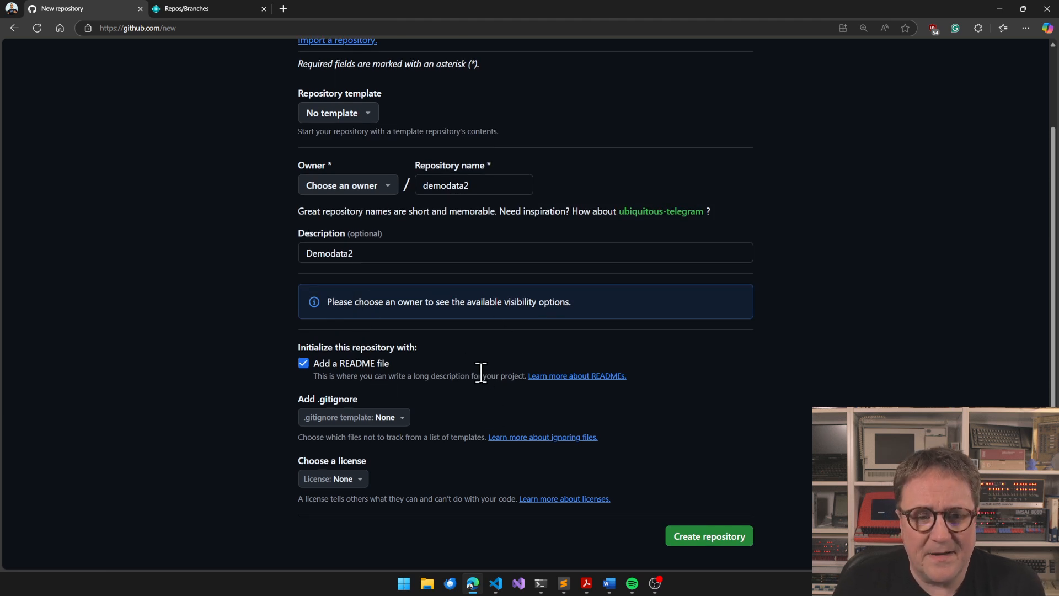
pyautogui.scroll(1, 480, 372)
pyautogui.scroll(-2, 481, 372)
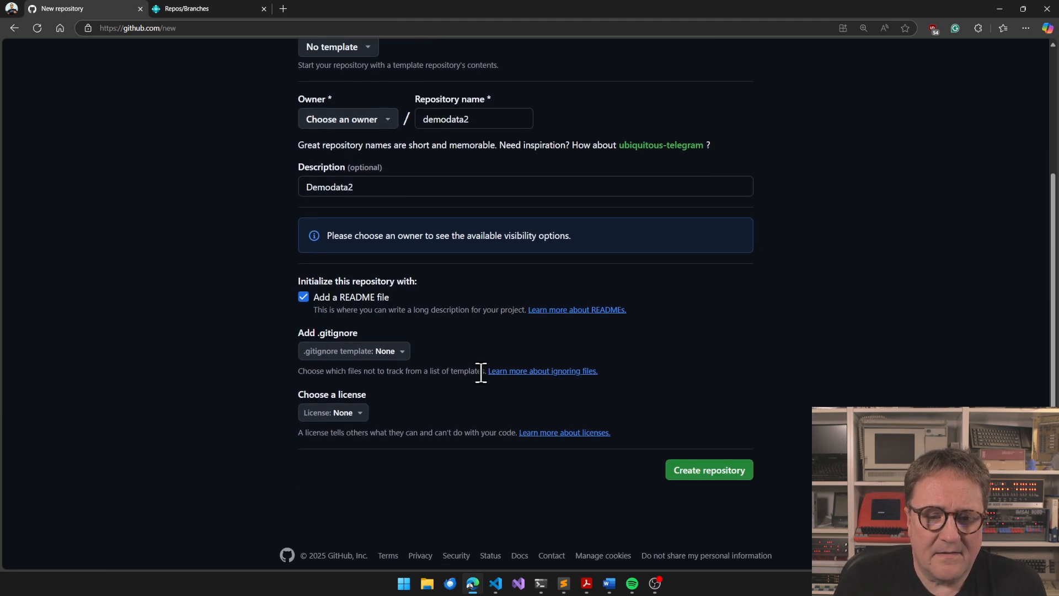
pyautogui.scroll(5, 481, 372)
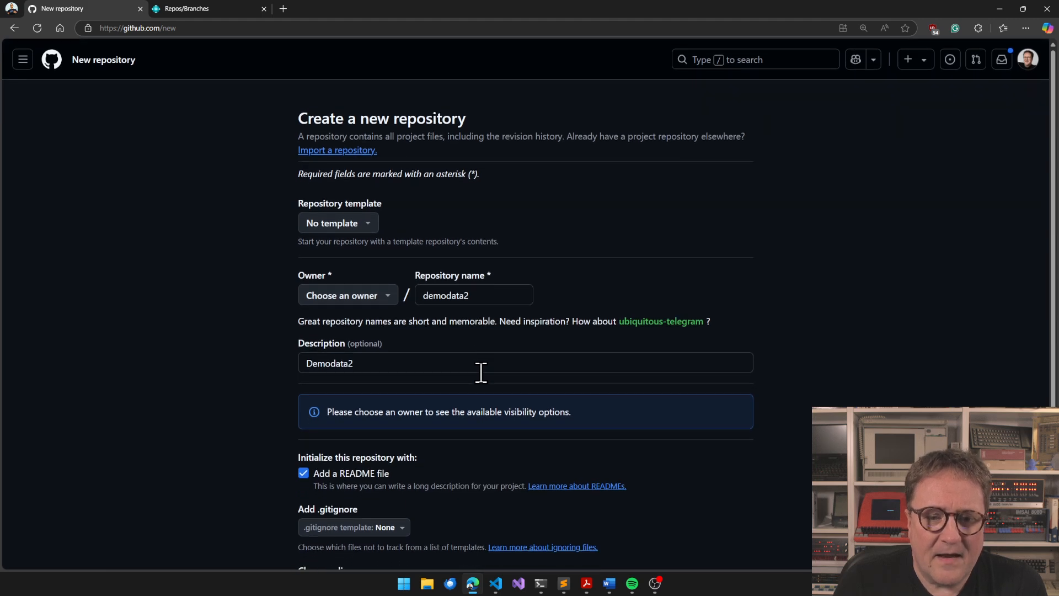
pyautogui.scroll(-3, 481, 372)
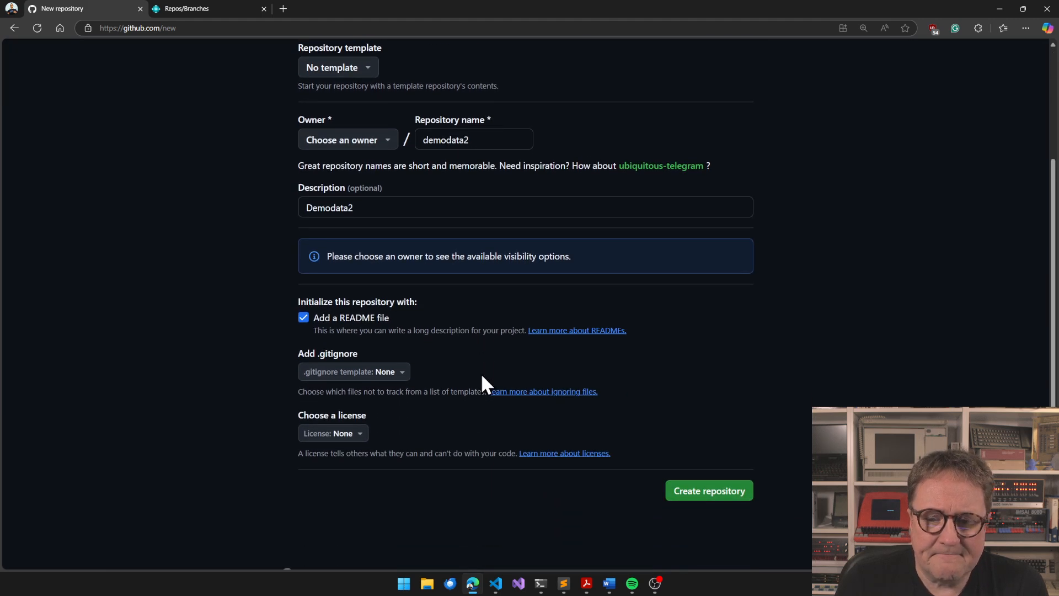
pyautogui.scroll(3, 481, 376)
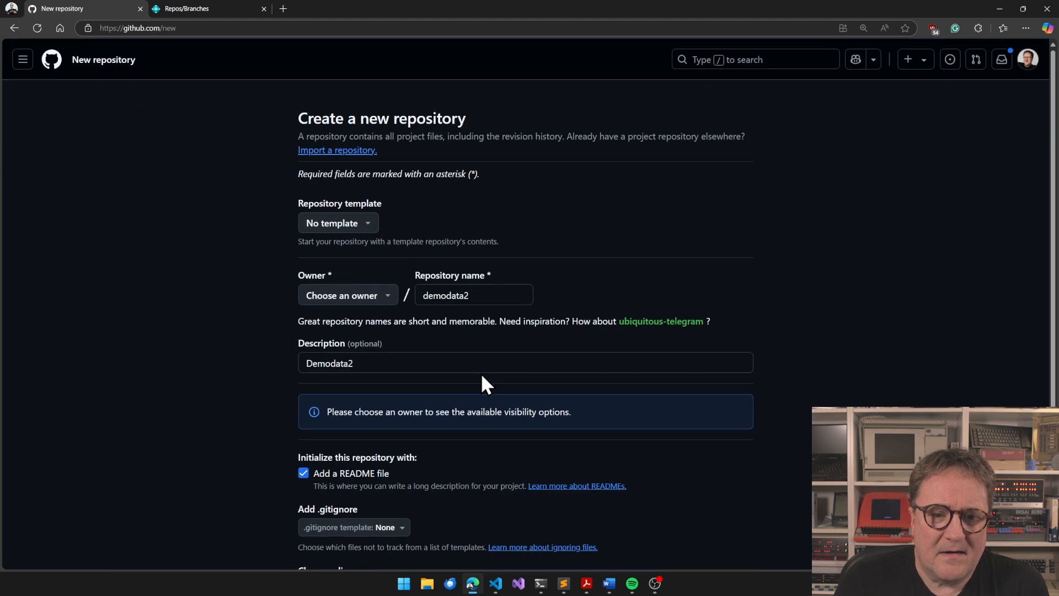
pyautogui.scroll(-2, 482, 376)
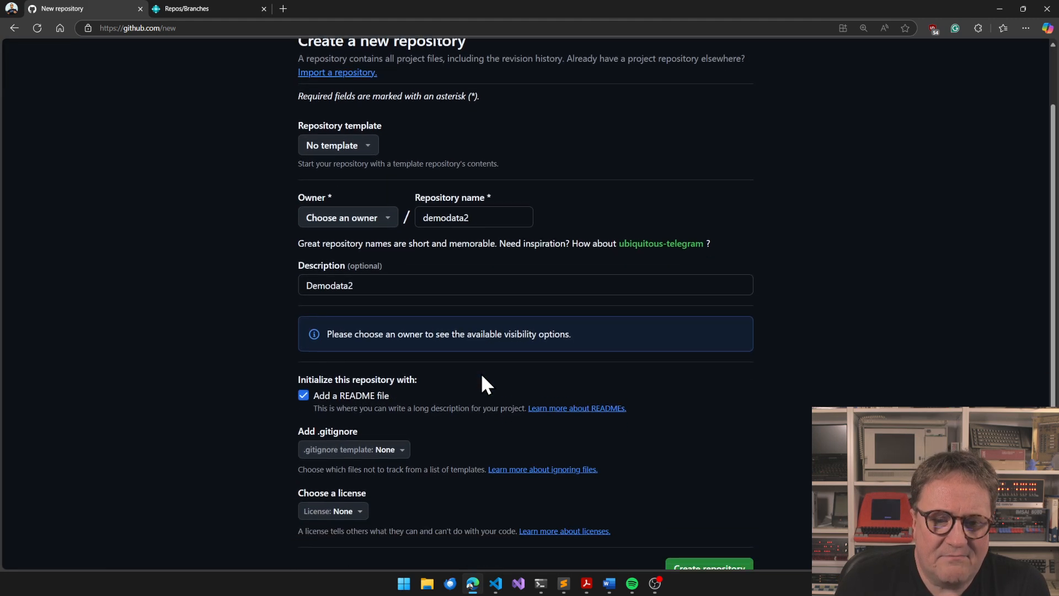
pyautogui.scroll(2, 480, 384)
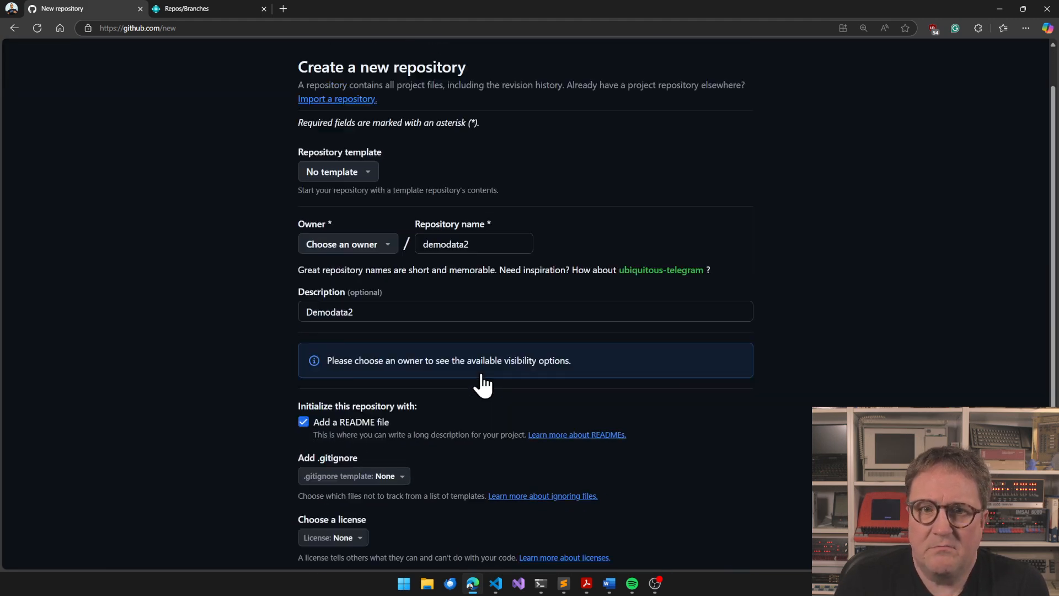
pyautogui.scroll(-3, 670, 499)
# Choose the personal account as owner of the demodata2 repository, make it private and create it
pyautogui.click(710, 516)
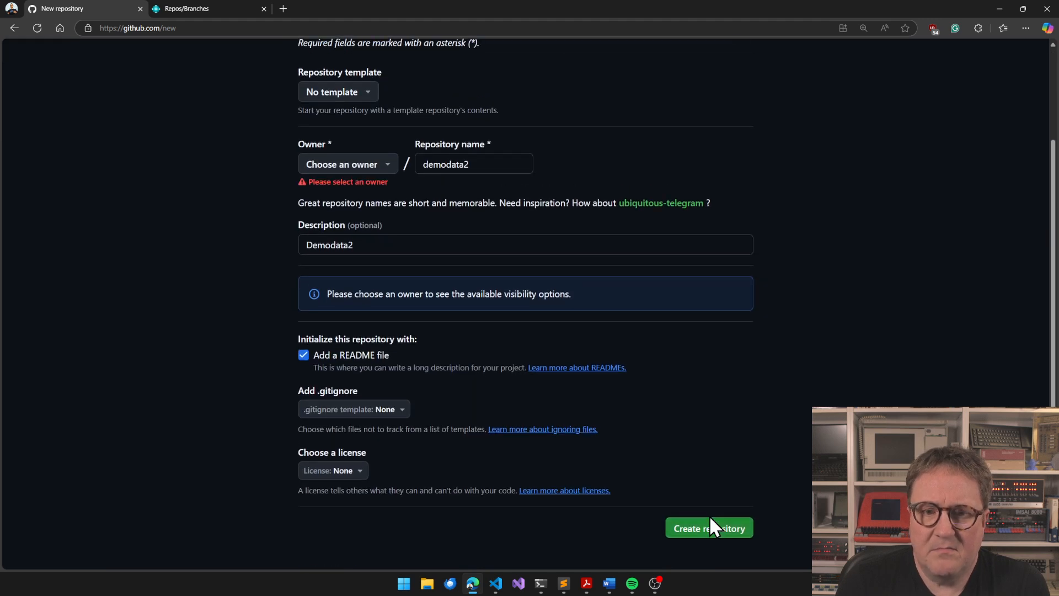
pyautogui.click(379, 164)
pyautogui.click(361, 220)
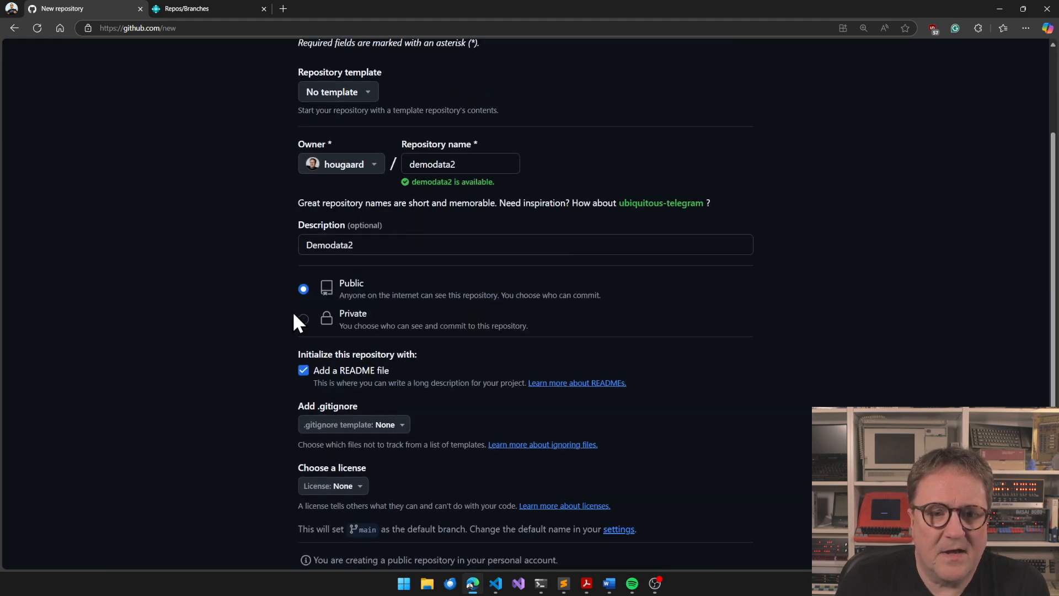
pyautogui.click(303, 319)
pyautogui.scroll(-2, 721, 333)
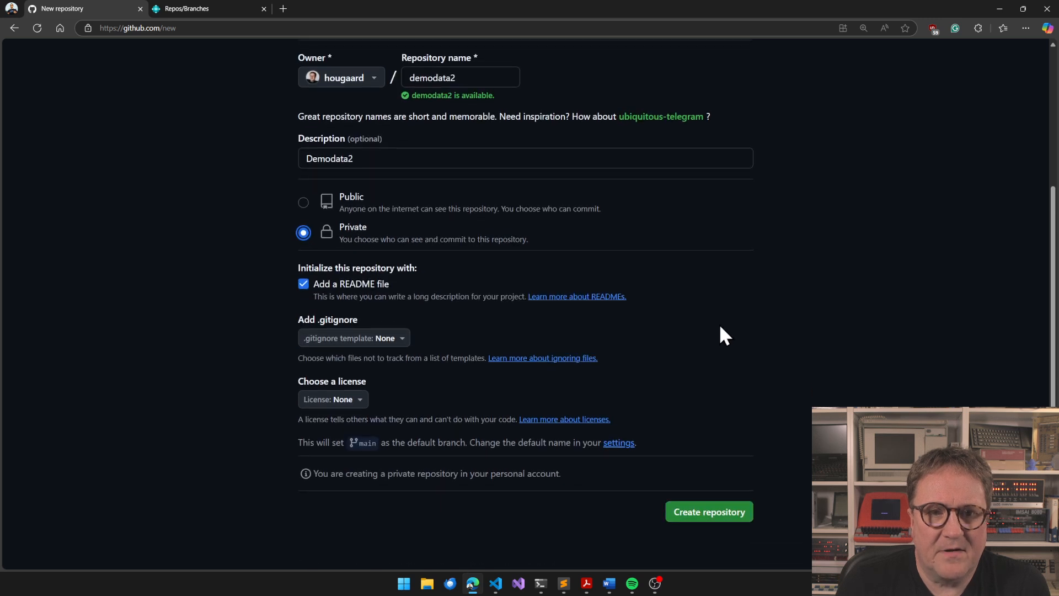
pyautogui.click(722, 512)
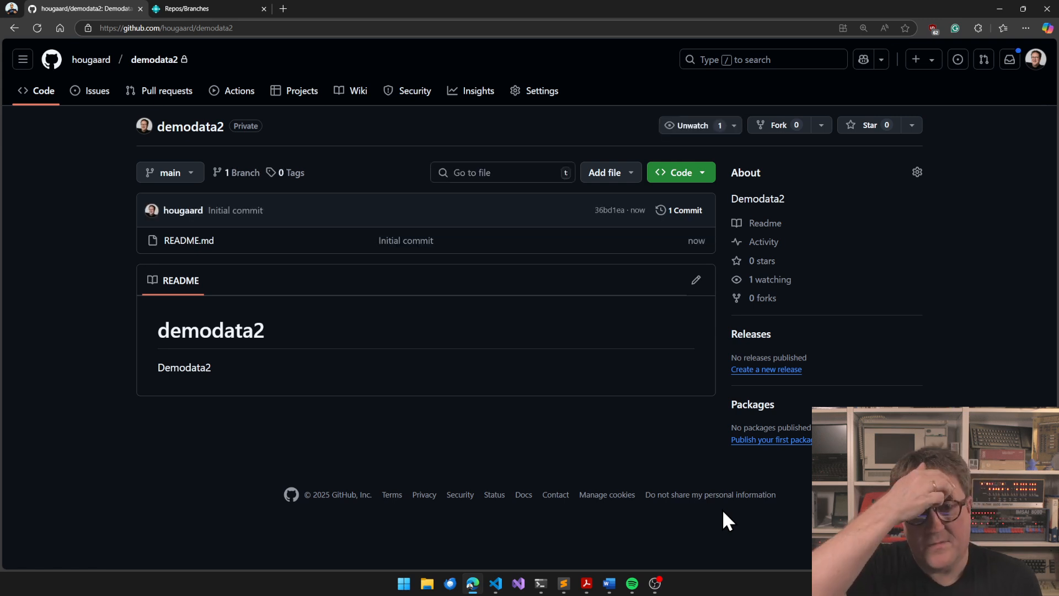
# Switch to Business Central, reopen Data in GitHub, add the repository demodata2 and get its branches
pyautogui.click(219, 9)
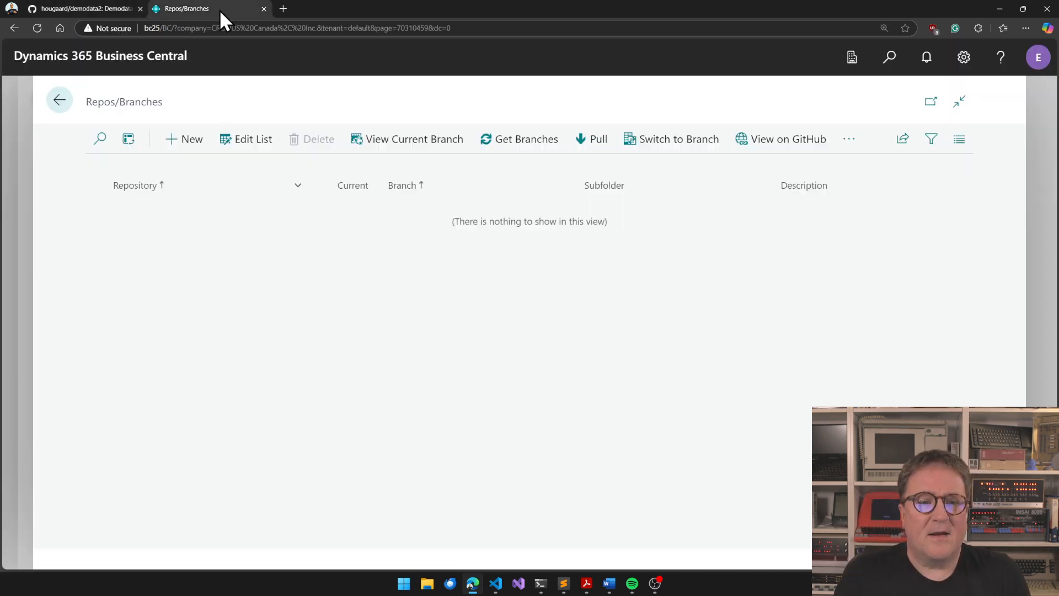
pyautogui.click(59, 102)
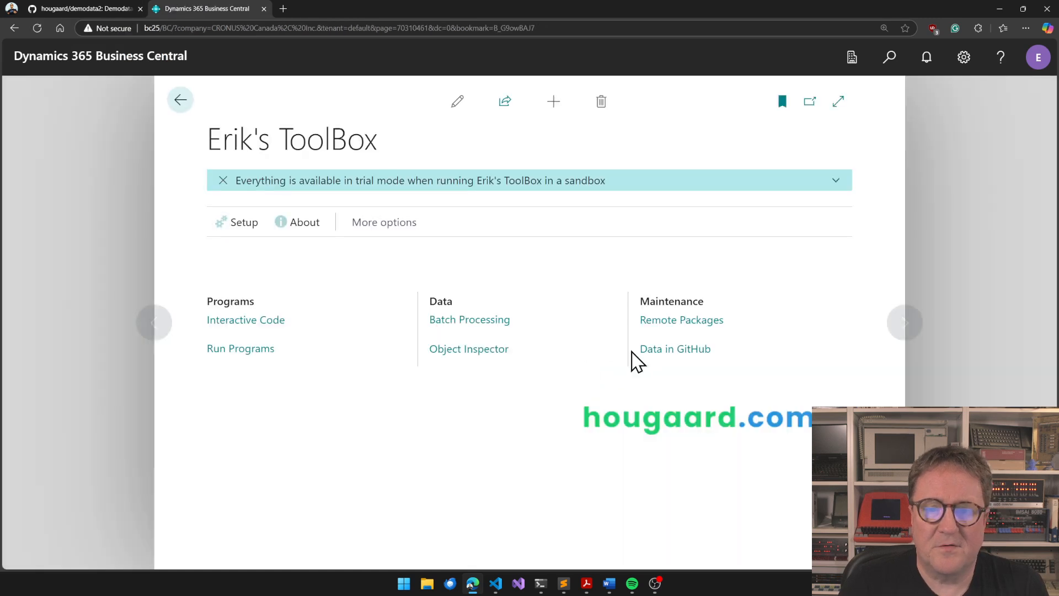
pyautogui.click(664, 348)
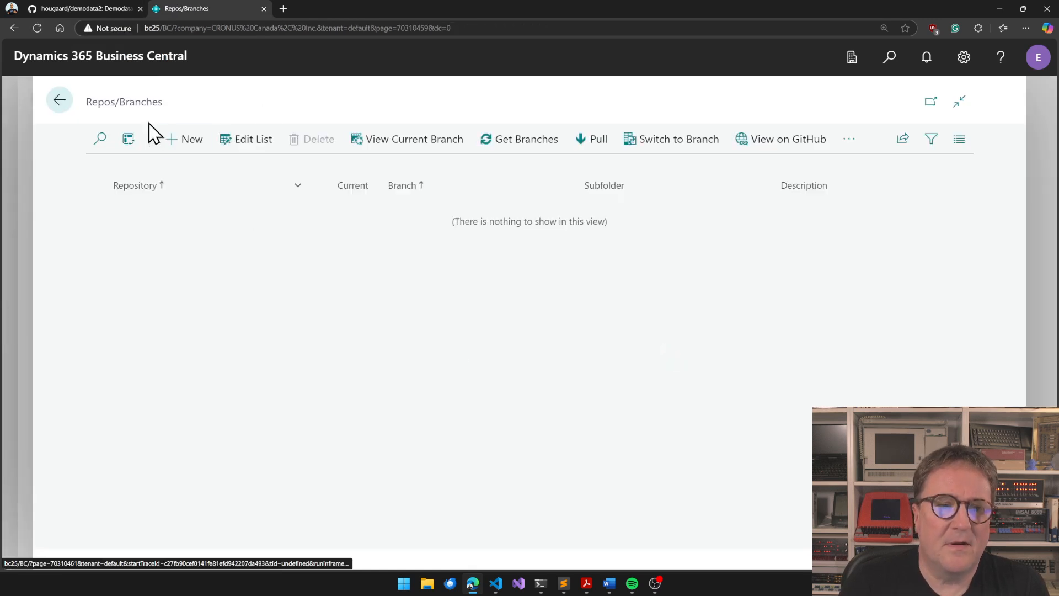
pyautogui.click(178, 143)
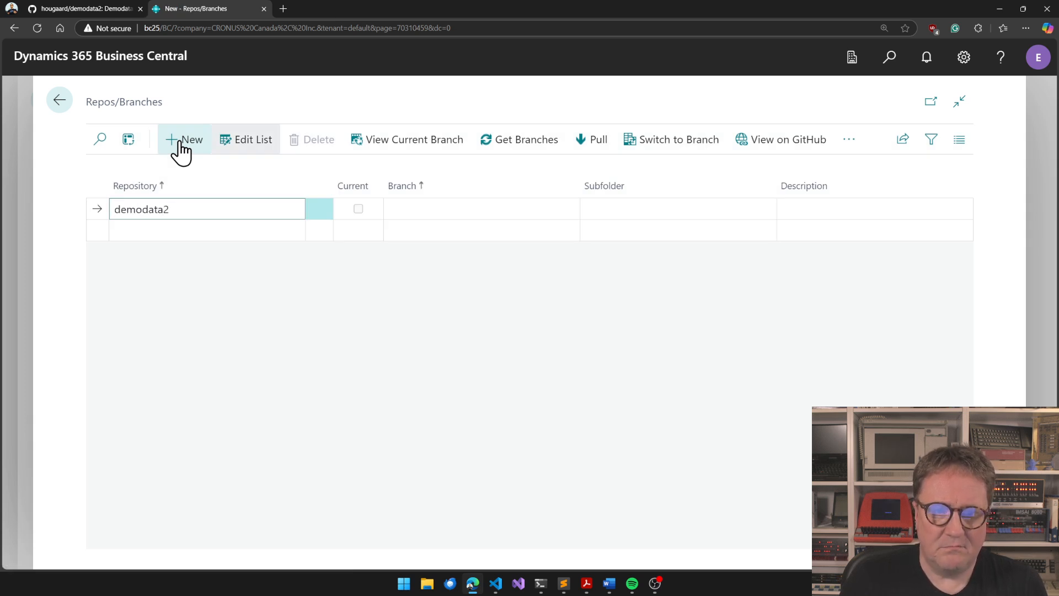
pyautogui.click(533, 145)
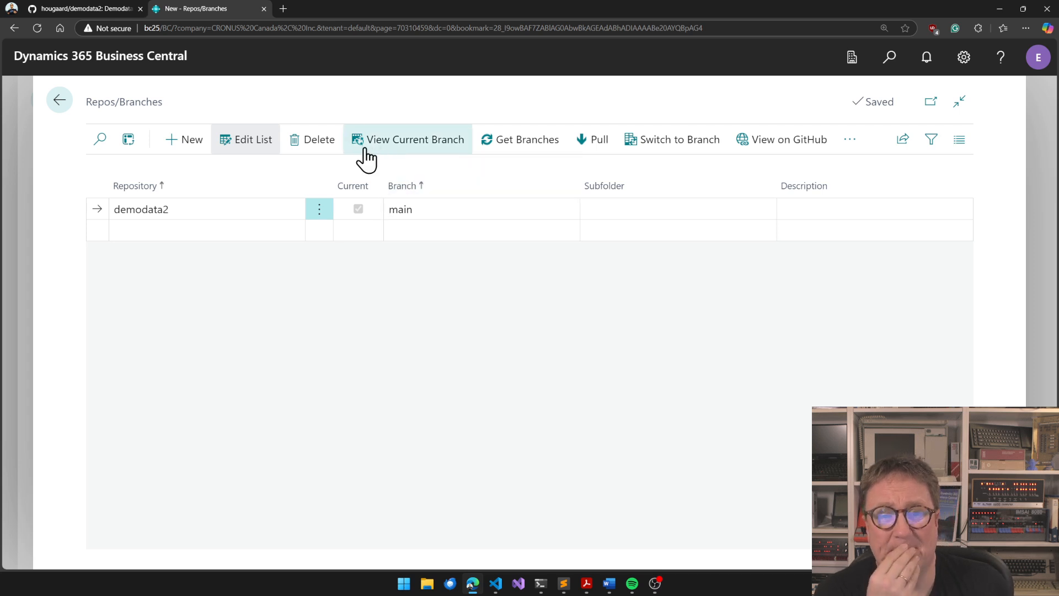
# View the current branch of demodata2 and add tables 79 (Company Information) and 3 (Payment Terms) to its table list
pyautogui.click(416, 150)
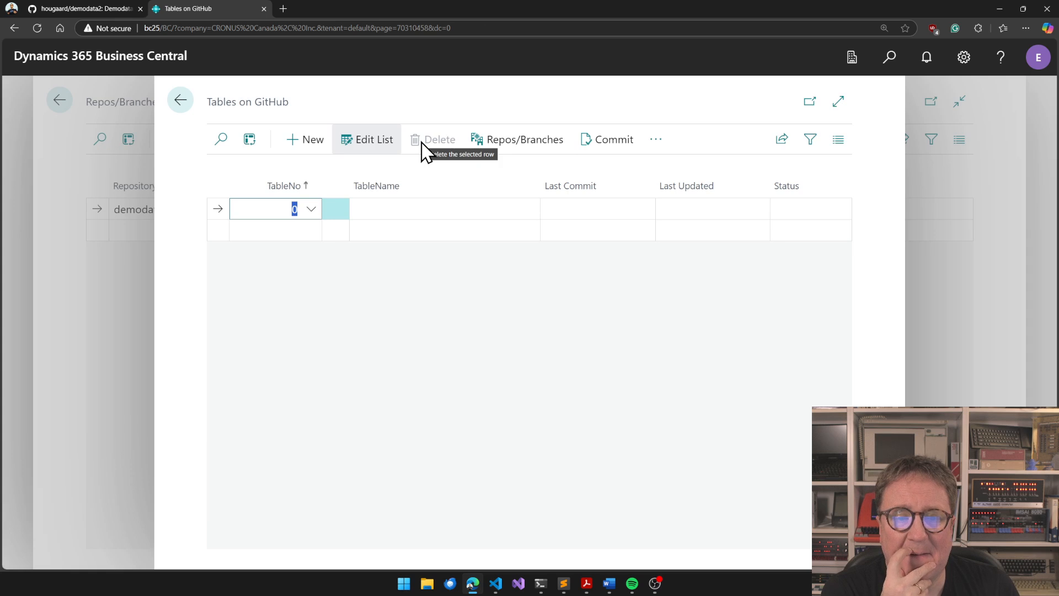
pyautogui.click(310, 210)
pyautogui.click(311, 210)
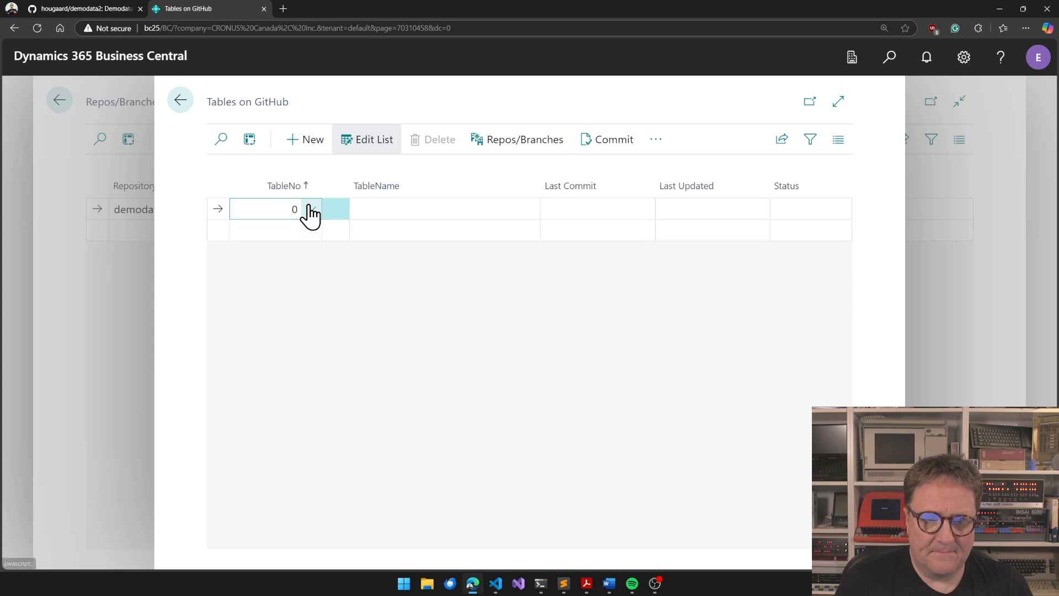
pyautogui.doubleClick(293, 206)
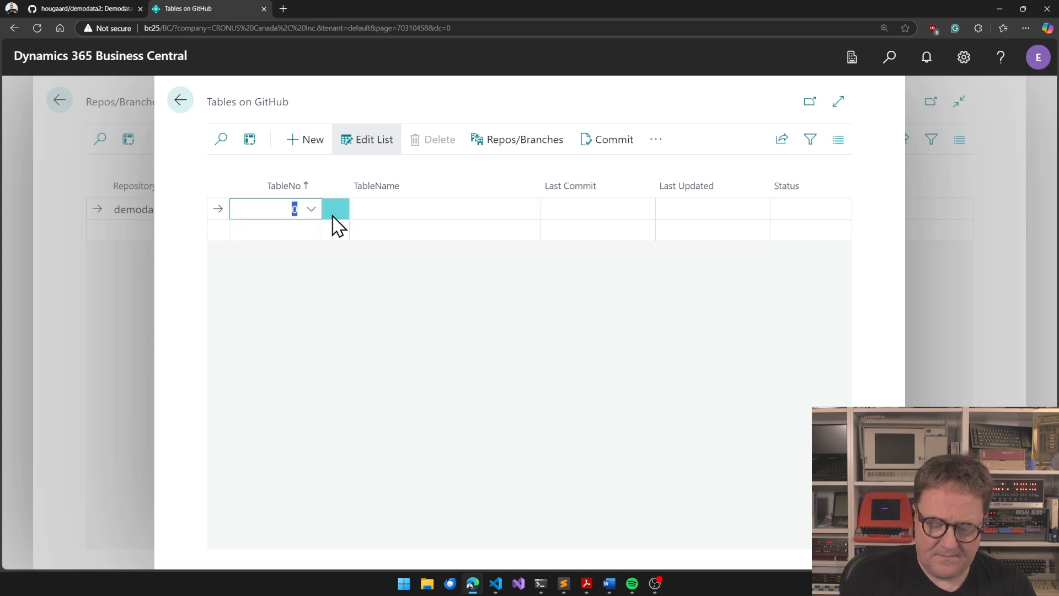
pyautogui.press('Return')
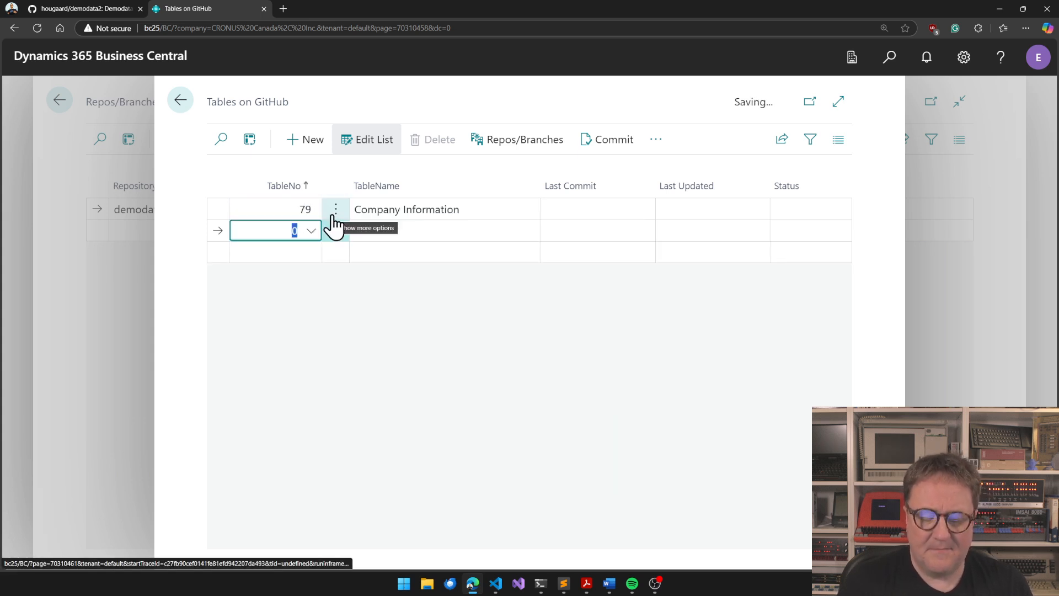
pyautogui.write('3')
pyautogui.press('Return')
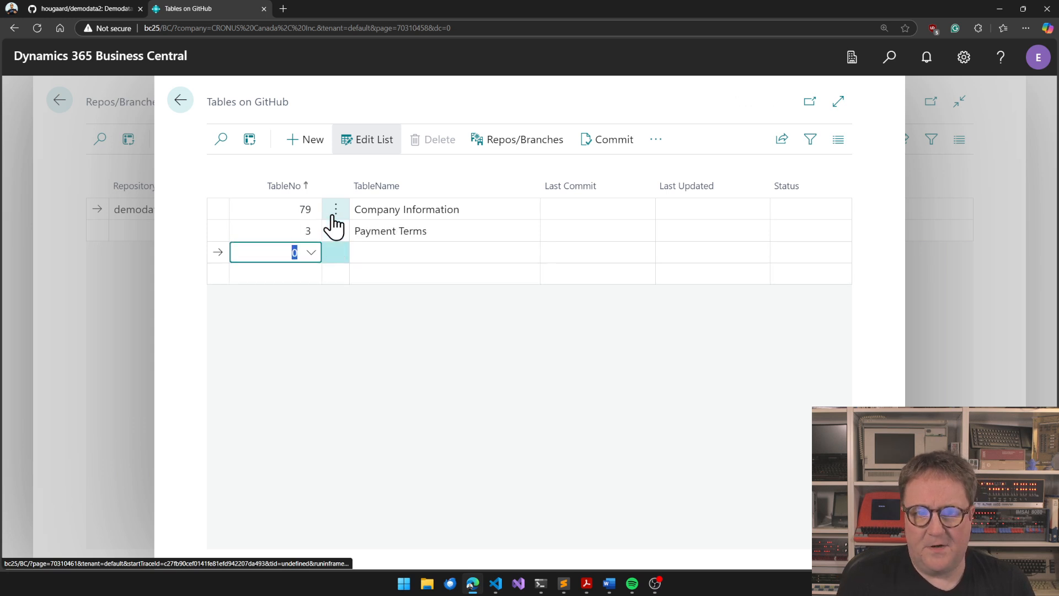
pyautogui.press('Up')
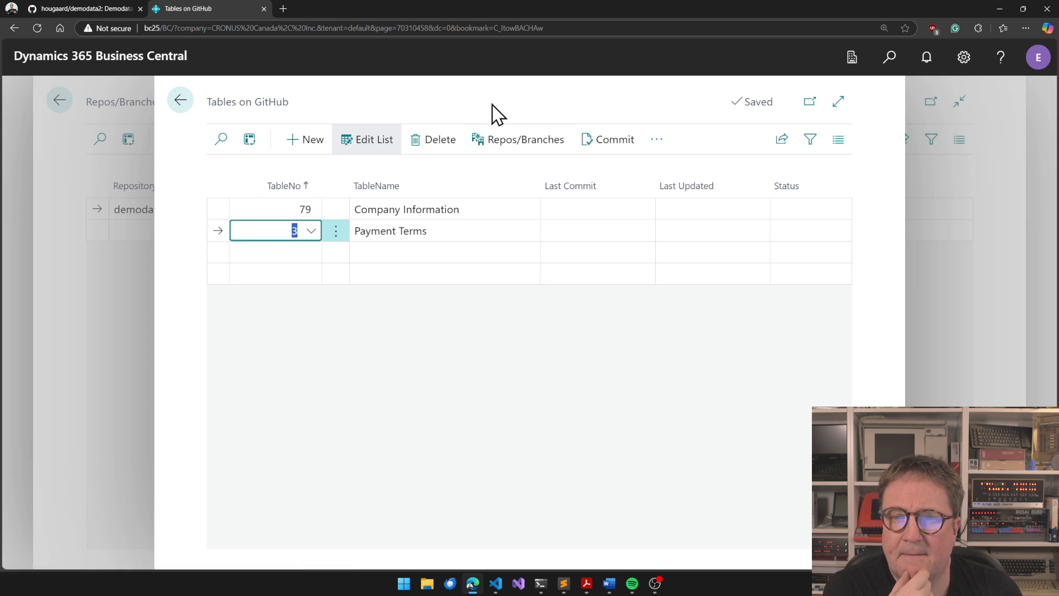
# View the demodata2 repository on GitHub, and return to Business Central to commit the Payment Terms and Company Information tables
pyautogui.click(656, 139)
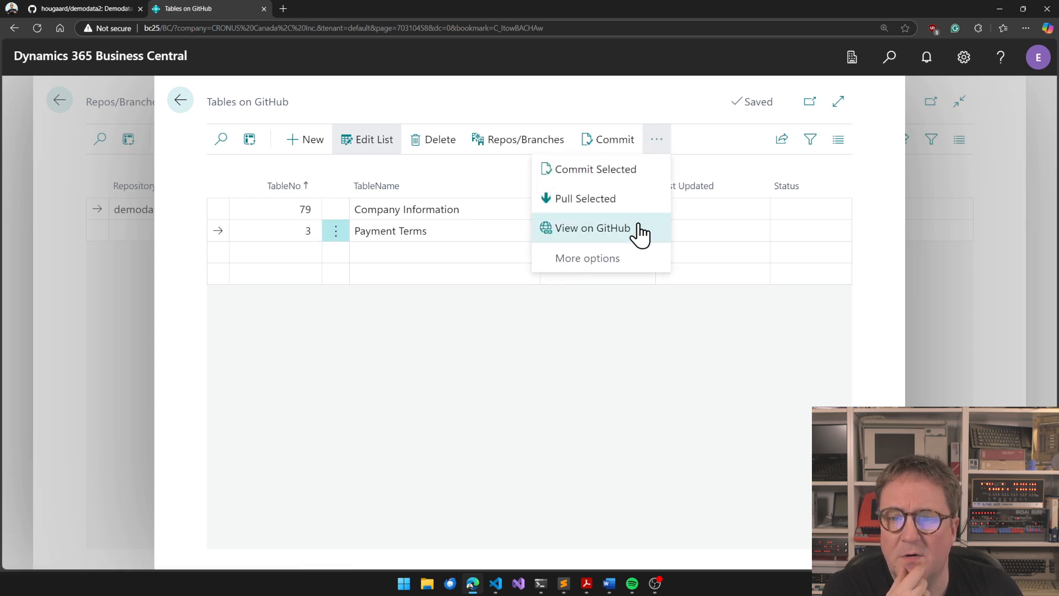
pyautogui.click(640, 230)
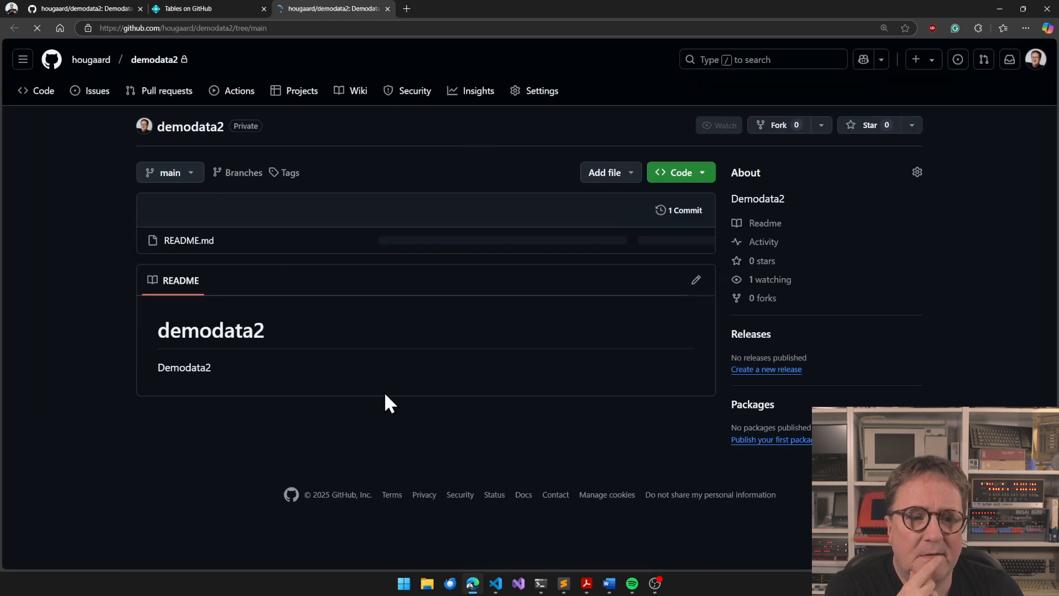
pyautogui.click(186, 8)
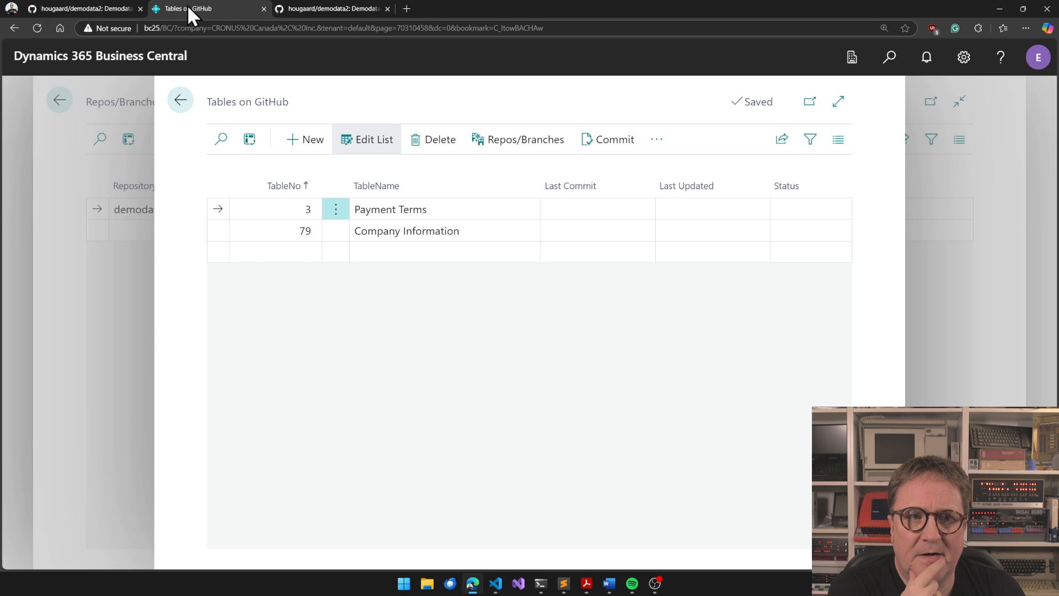
pyautogui.click(612, 141)
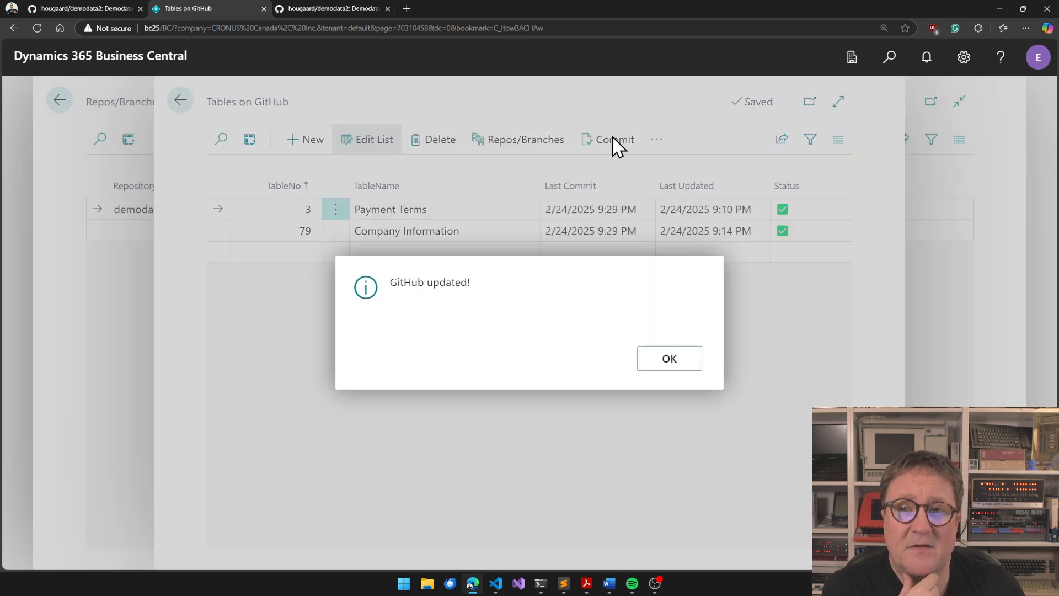
pyautogui.click(666, 368)
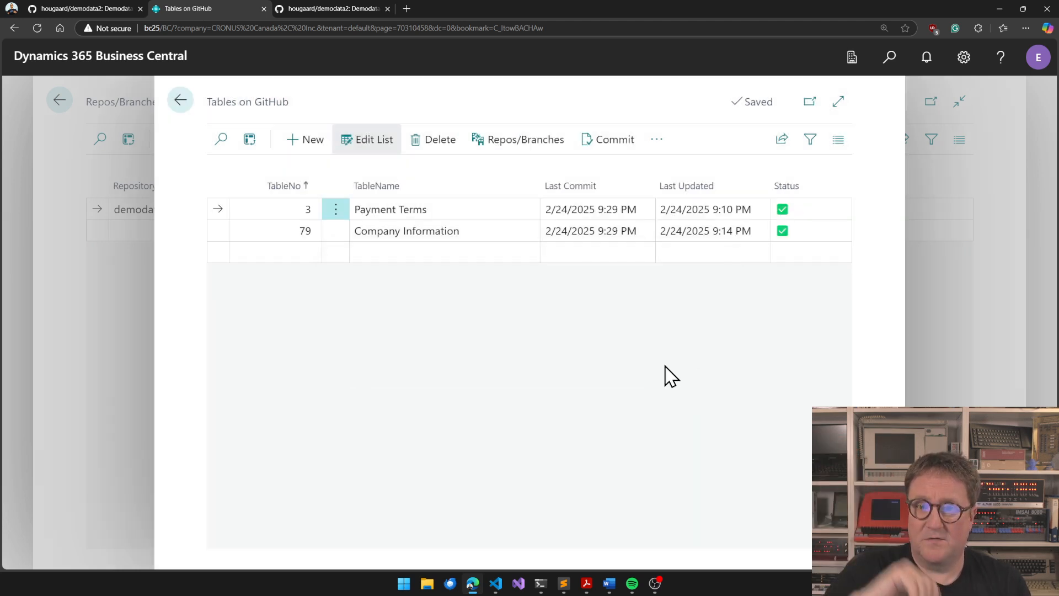
# Switch to the demodata2 repository on GitHub, refresh it, enlarge the page and open the commit history
pyautogui.click(329, 9)
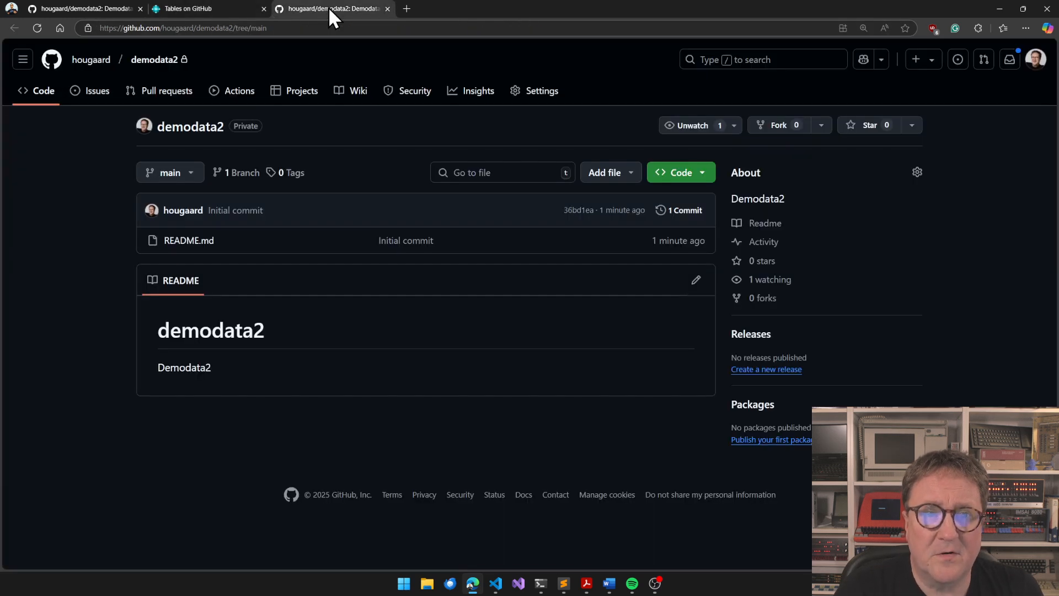
pyautogui.press('F5')
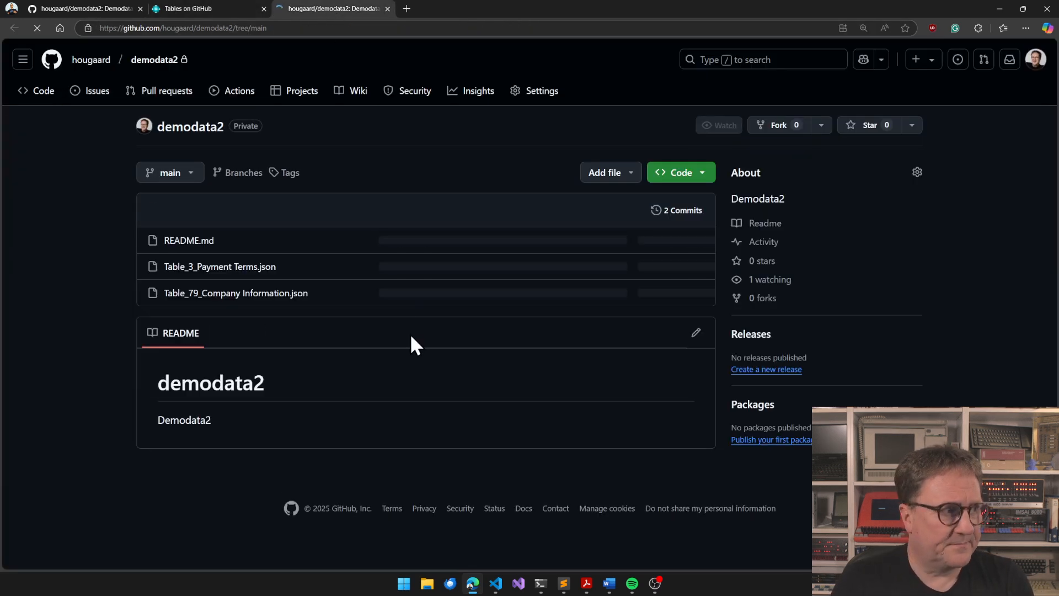
pyautogui.hotkey('ctrl', '+')
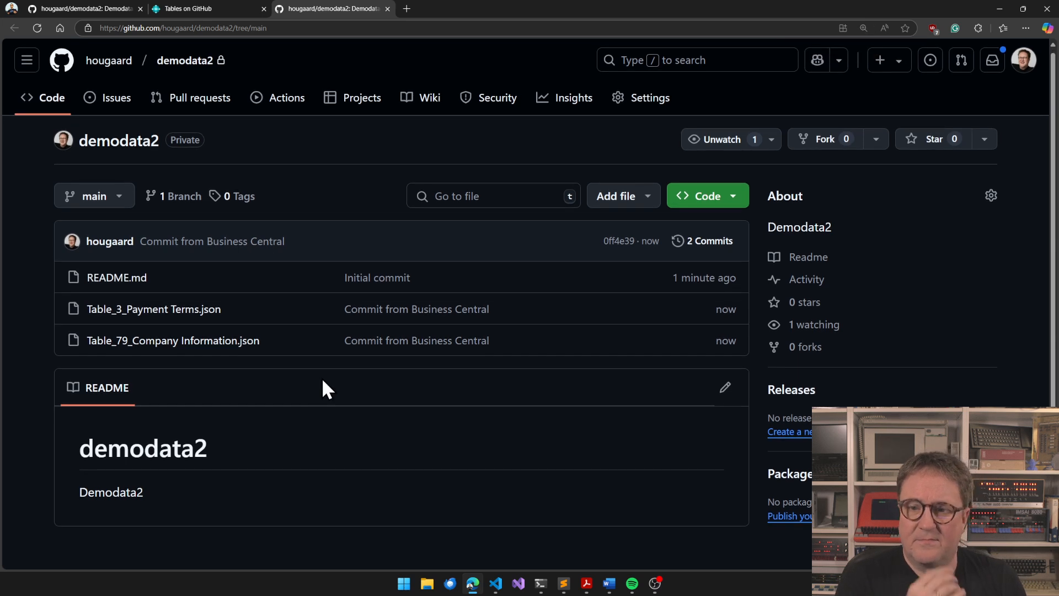
pyautogui.click(718, 235)
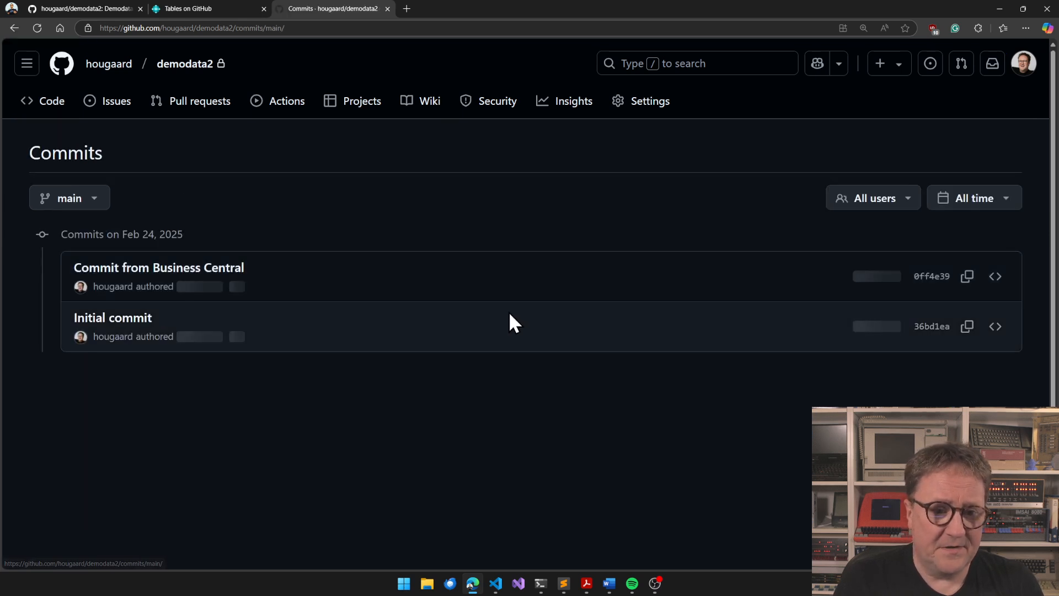
# Return to the demodata2 file list, open Table_79_Company Information.json and look through its records
pyautogui.hotkey('alt', 'Left')
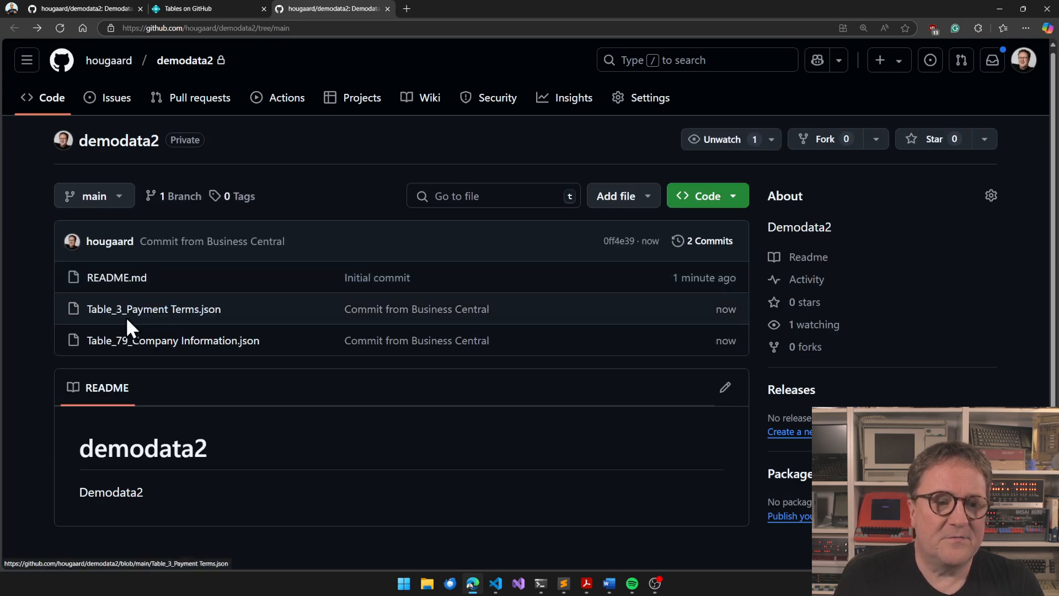
pyautogui.click(120, 346)
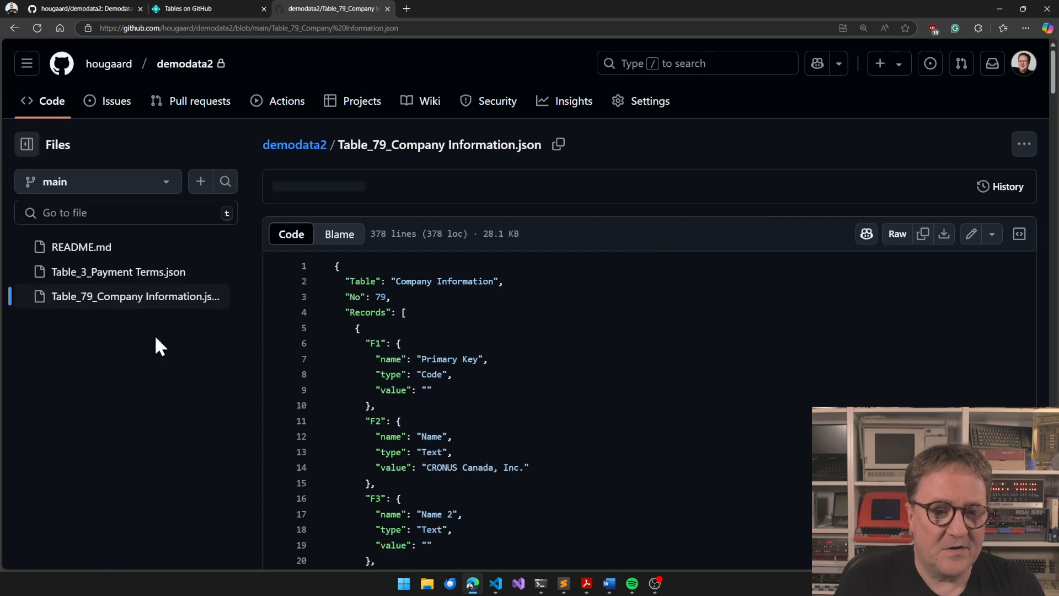
pyautogui.scroll(-3, 461, 473)
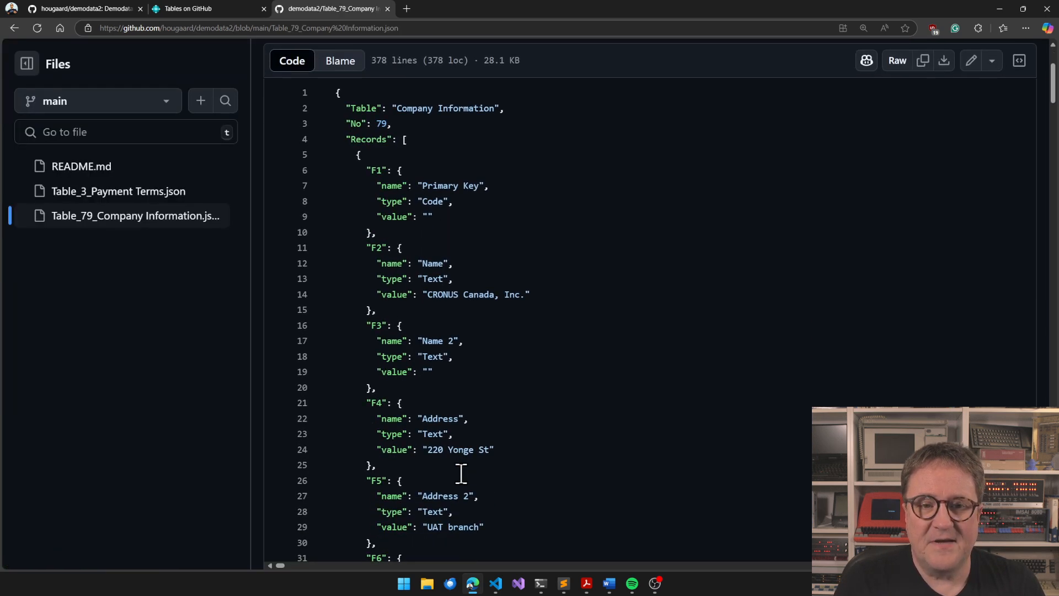
pyautogui.scroll(-7, 461, 474)
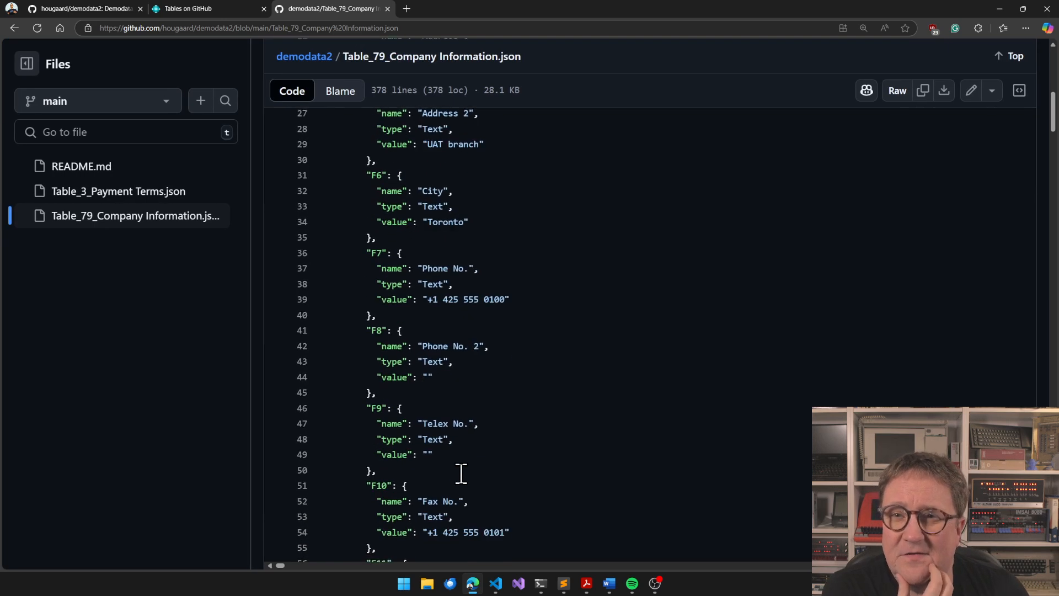
pyautogui.scroll(-1, 457, 474)
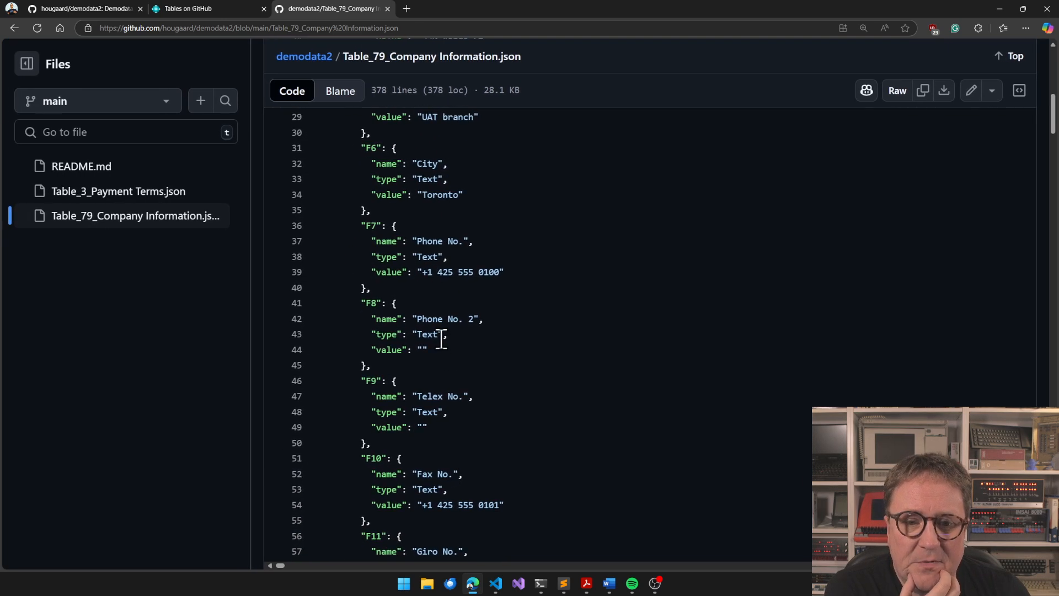
pyautogui.scroll(-1, 449, 265)
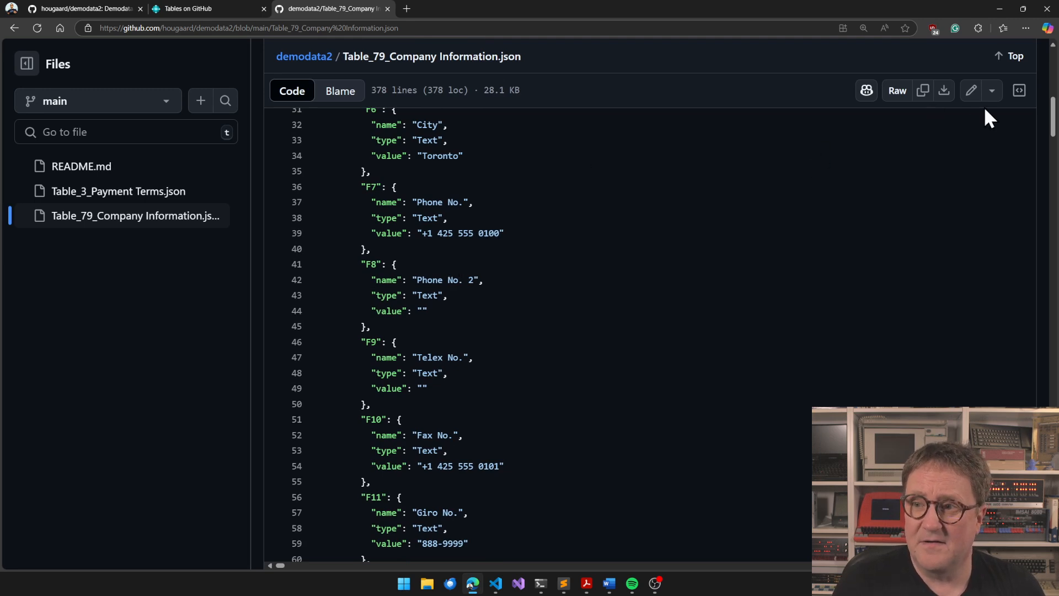
# Edit Table_79_Company Information.json and change the street number in the F4 Address value to 221
pyautogui.click(971, 92)
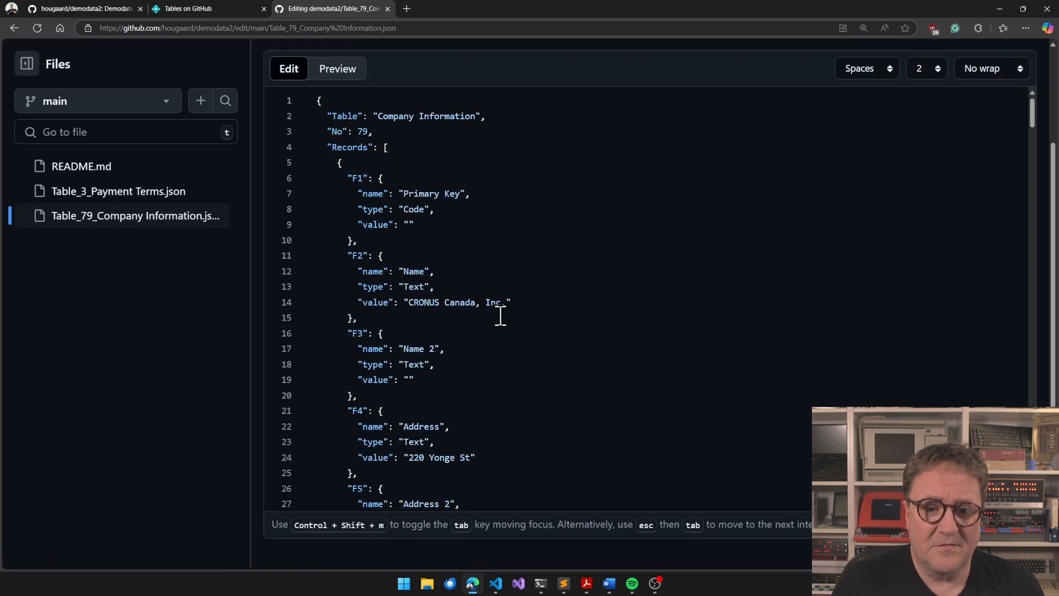
pyautogui.scroll(-7, 447, 263)
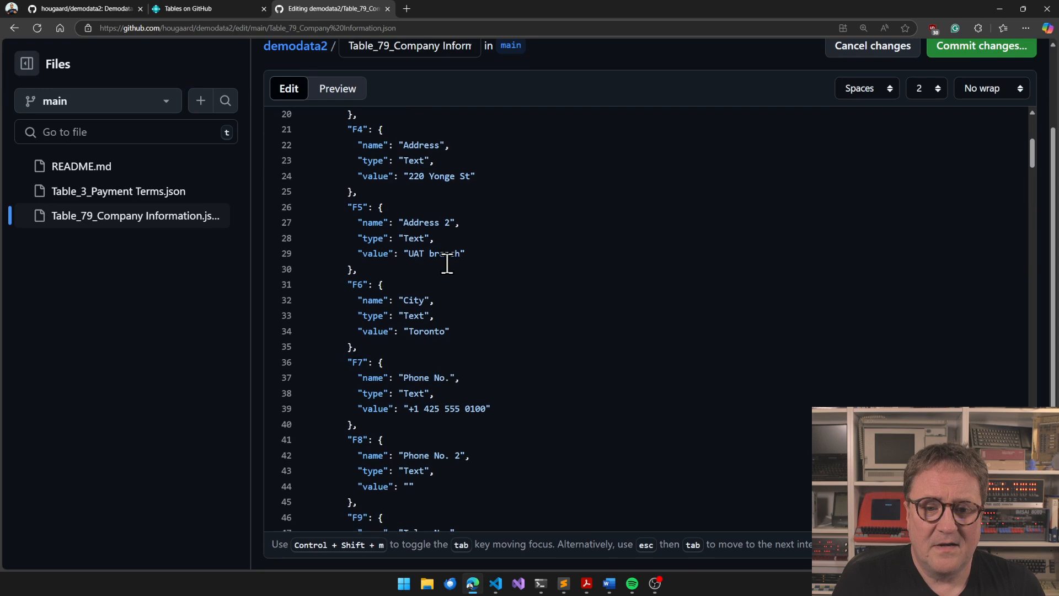
pyautogui.scroll(-1, 446, 263)
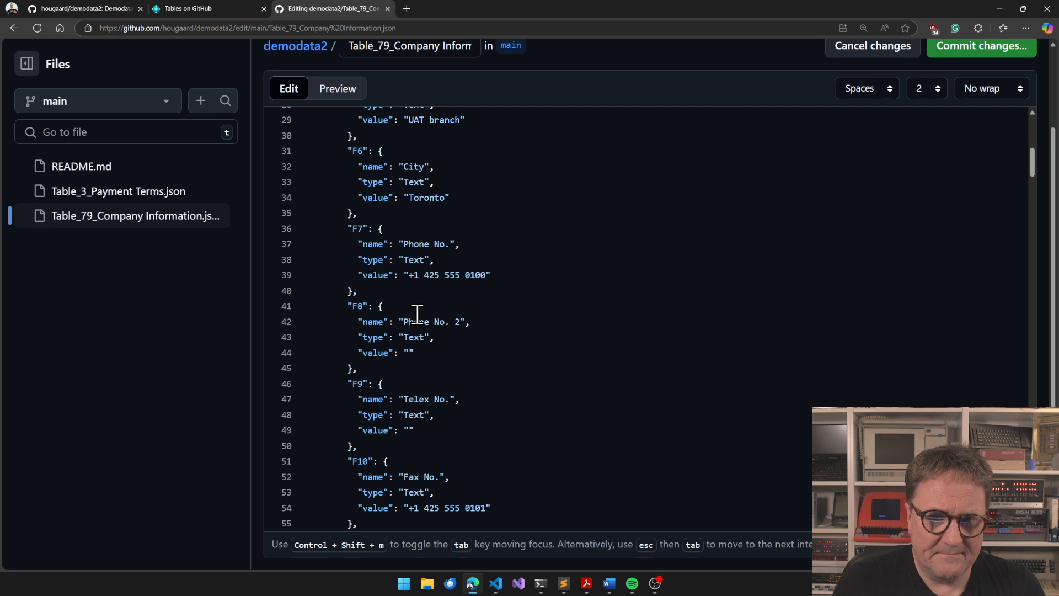
pyautogui.scroll(2, 418, 315)
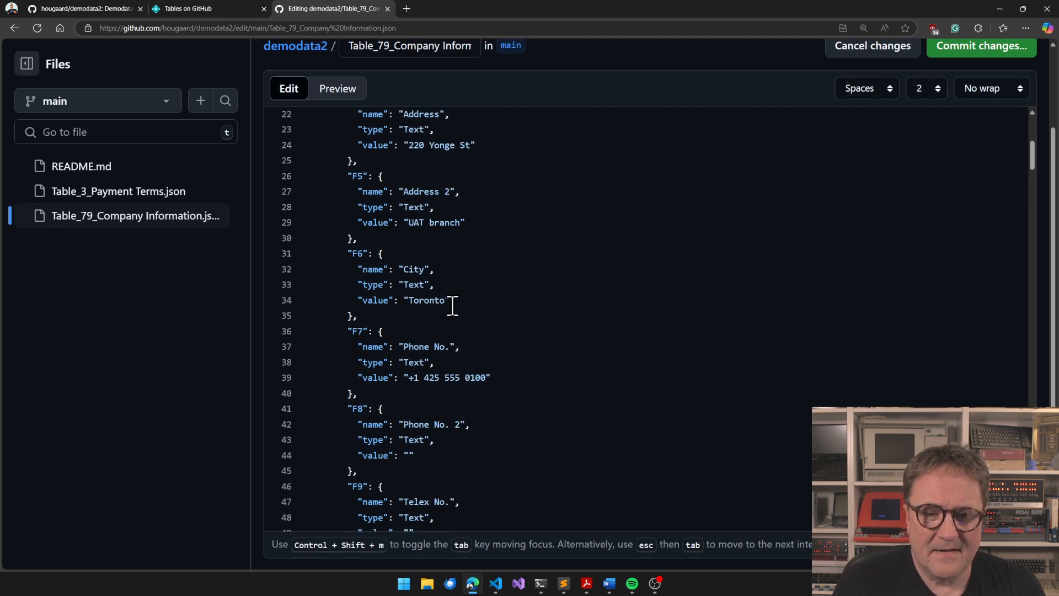
pyautogui.scroll(3, 434, 305)
pyautogui.click(425, 276)
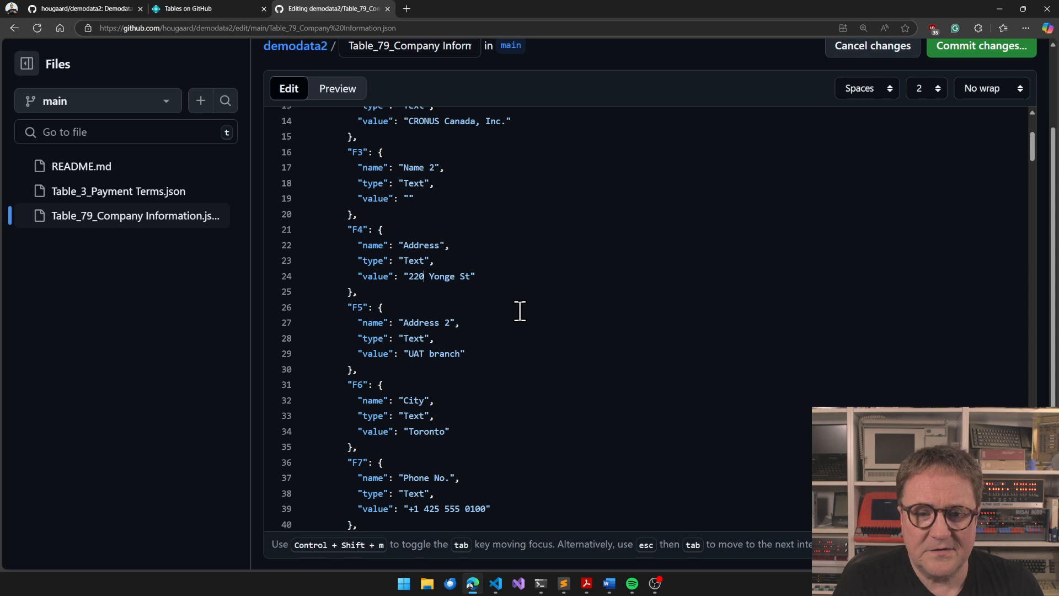
pyautogui.press('BackSpace')
pyautogui.write('1')
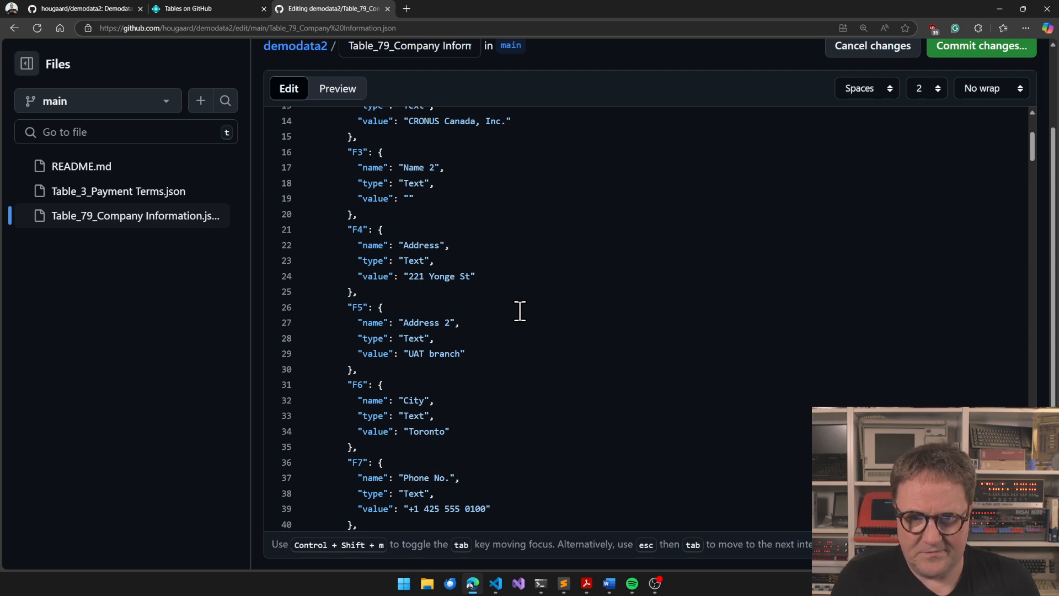
pyautogui.scroll(1, 503, 259)
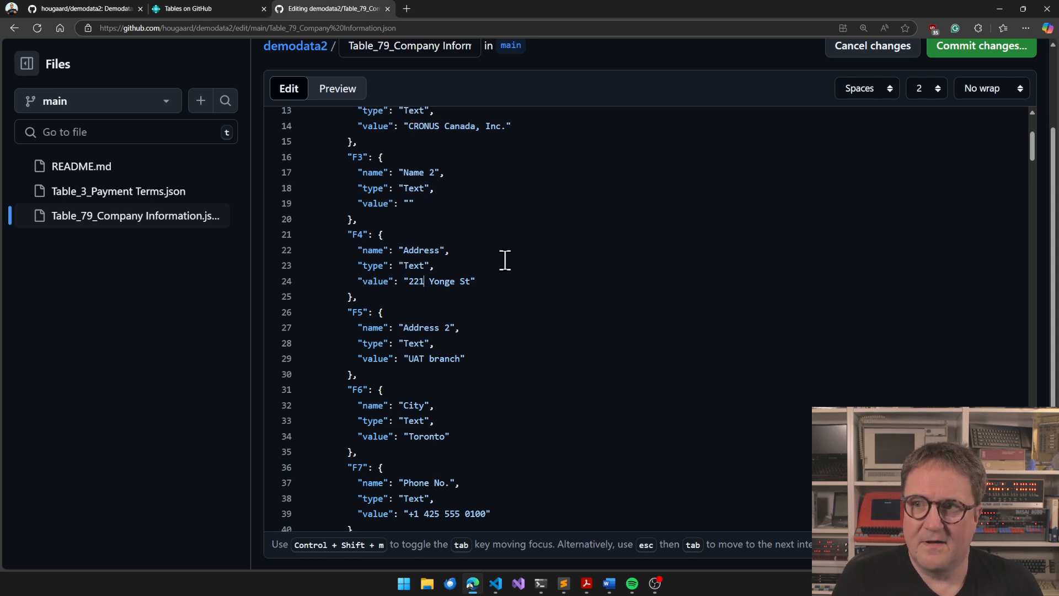
# Commit the edited Company Information file directly to the main branch with the default message, and review the saved file
pyautogui.click(968, 50)
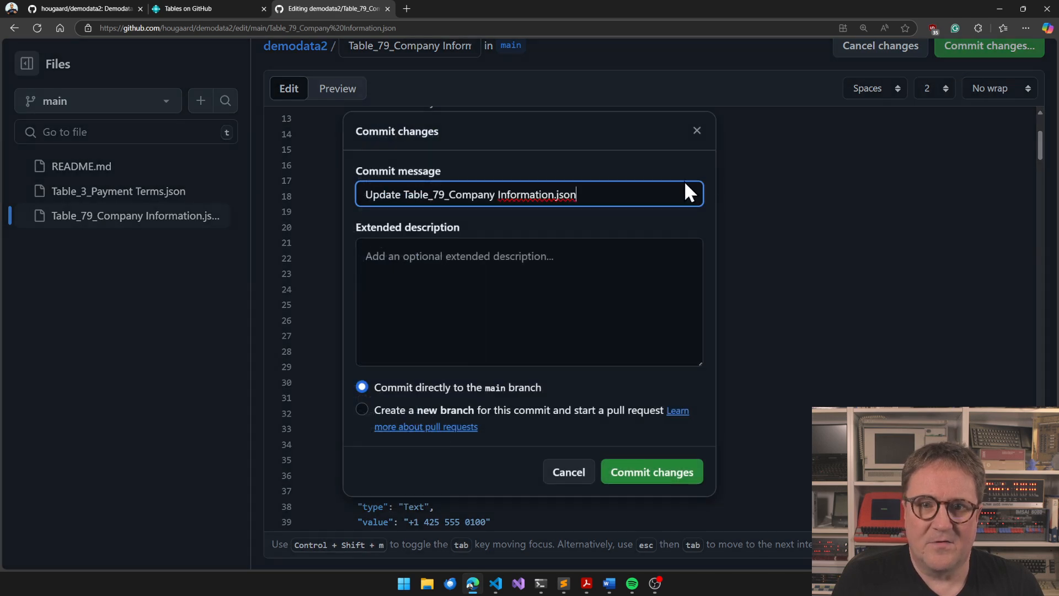
pyautogui.click(651, 478)
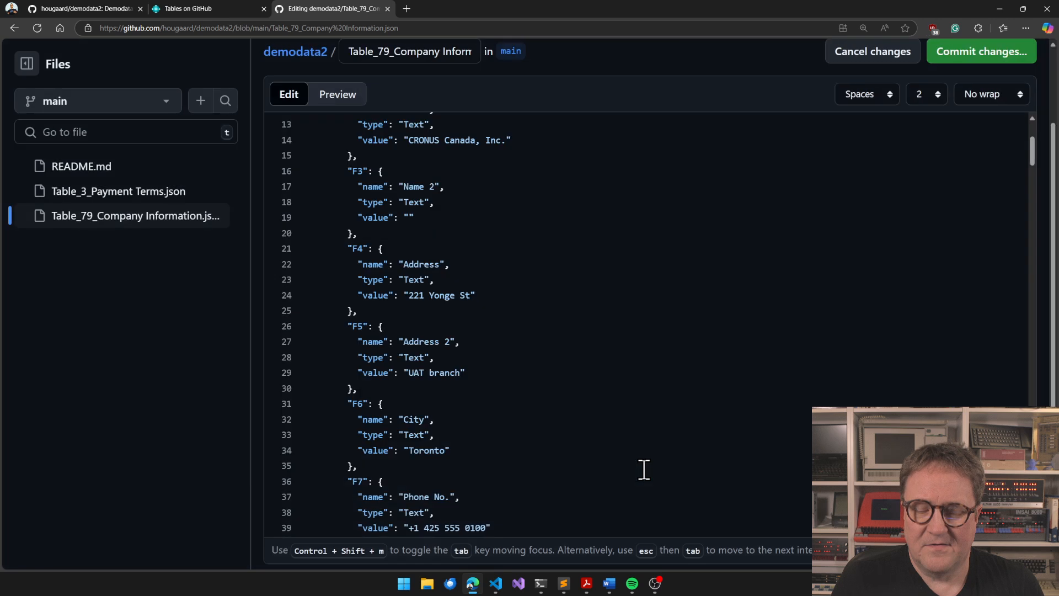
pyautogui.scroll(-2, 531, 418)
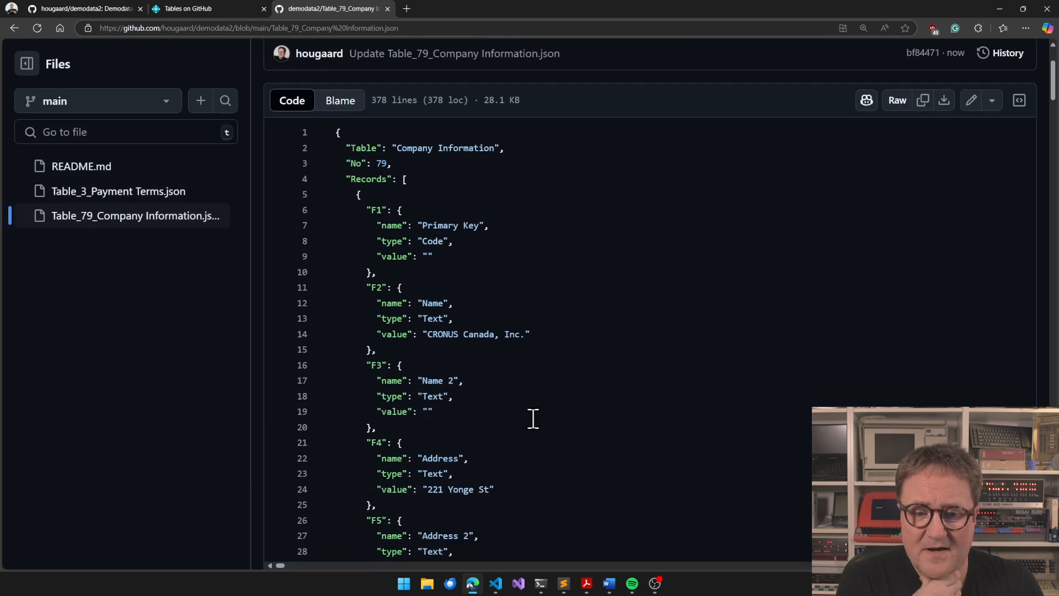
pyautogui.scroll(-1, 533, 418)
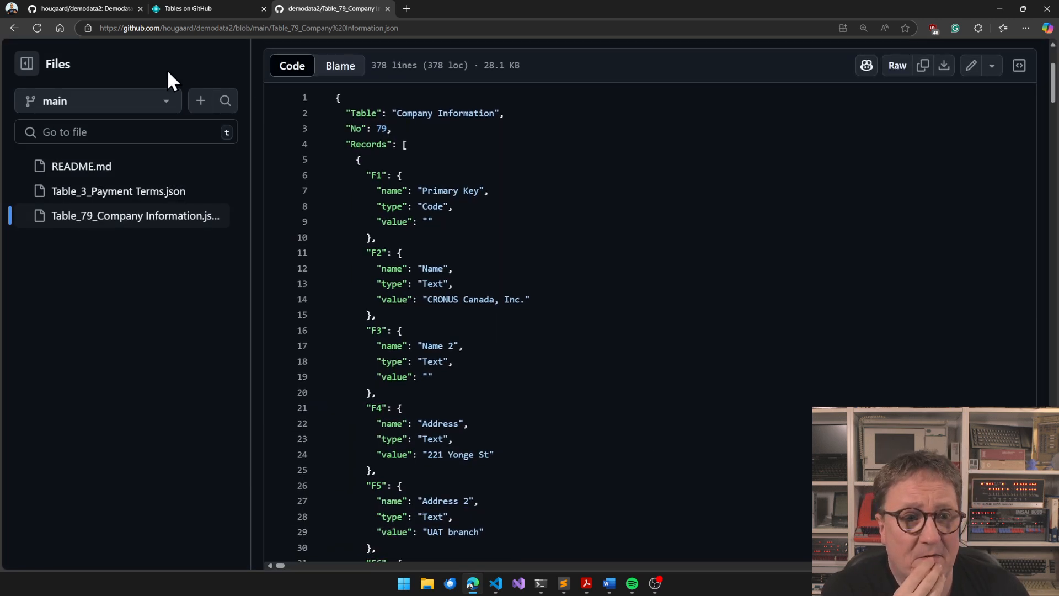
# Switch to Business Central and pull only table 79 (Company Information), replacing its content with the data from the branch
pyautogui.click(195, 9)
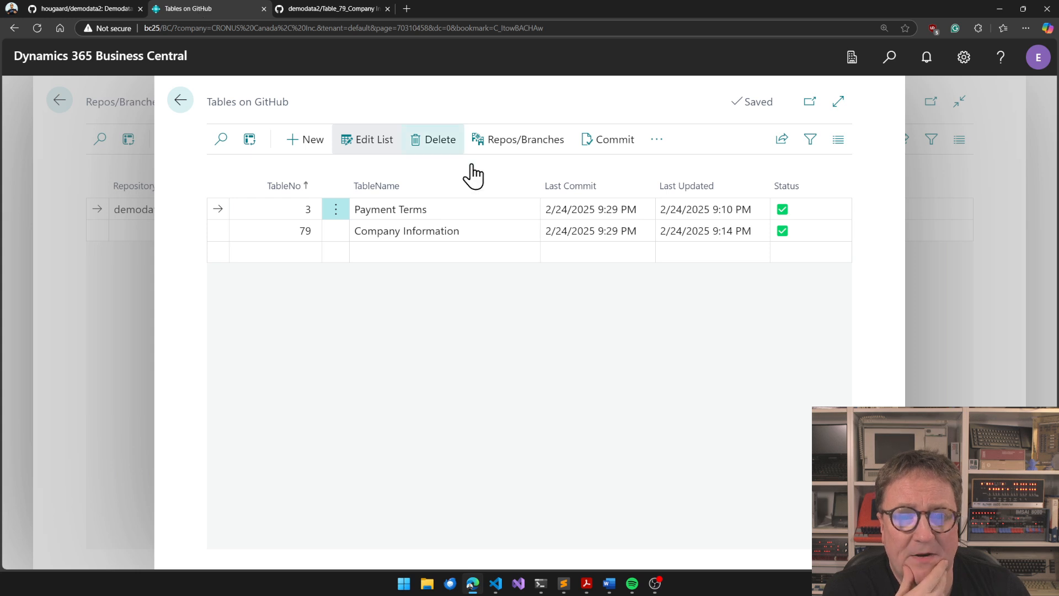
pyautogui.click(259, 230)
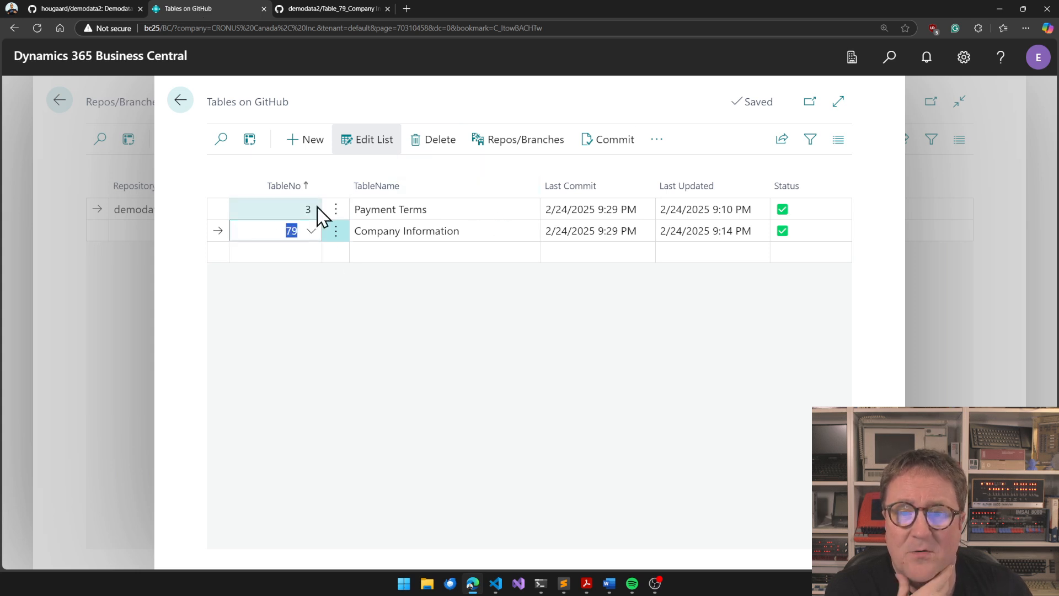
pyautogui.click(656, 139)
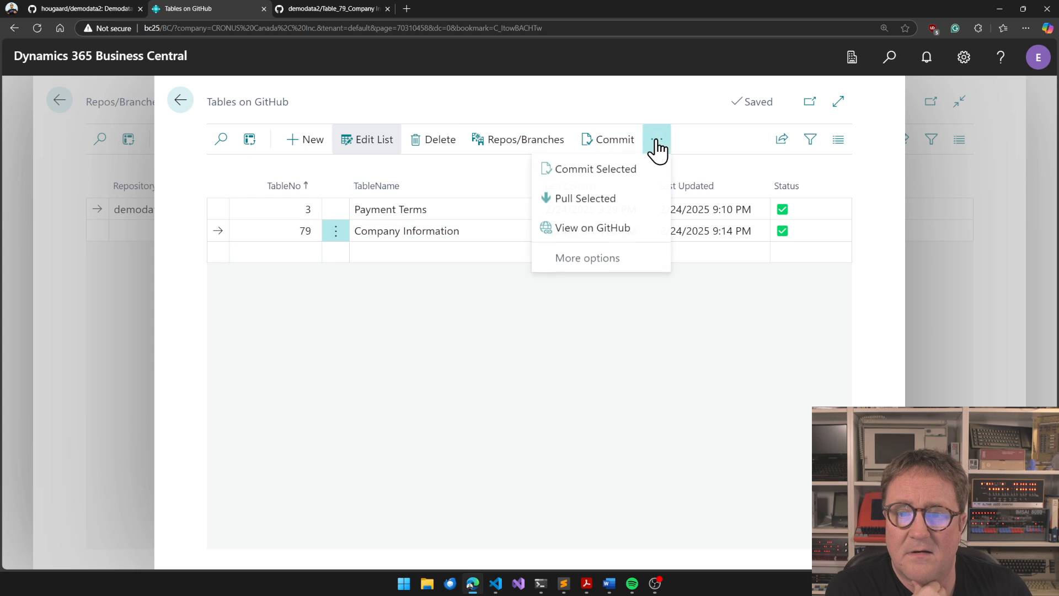
pyautogui.click(578, 207)
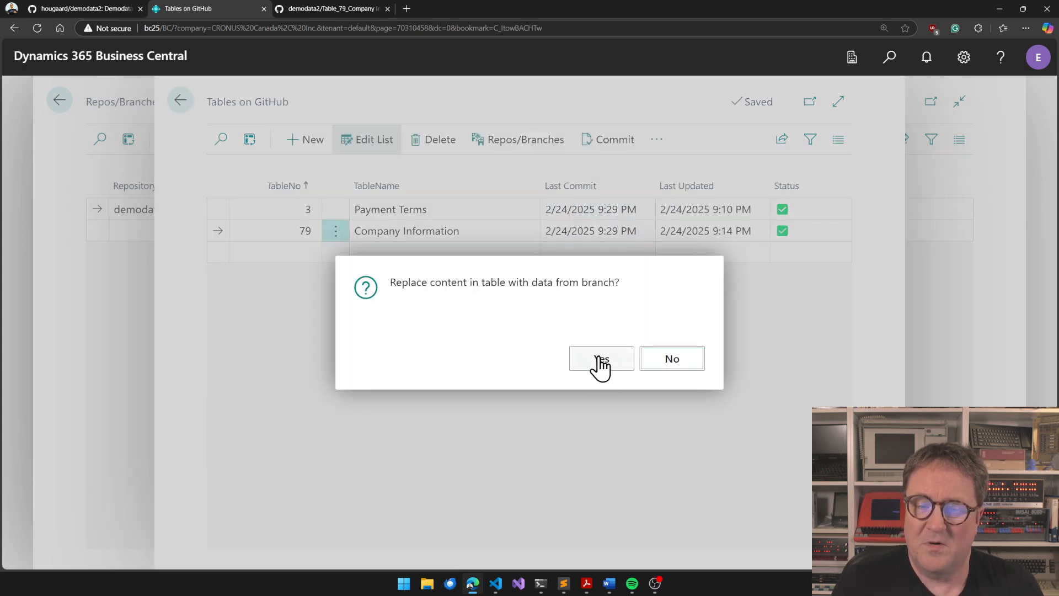
pyautogui.click(610, 366)
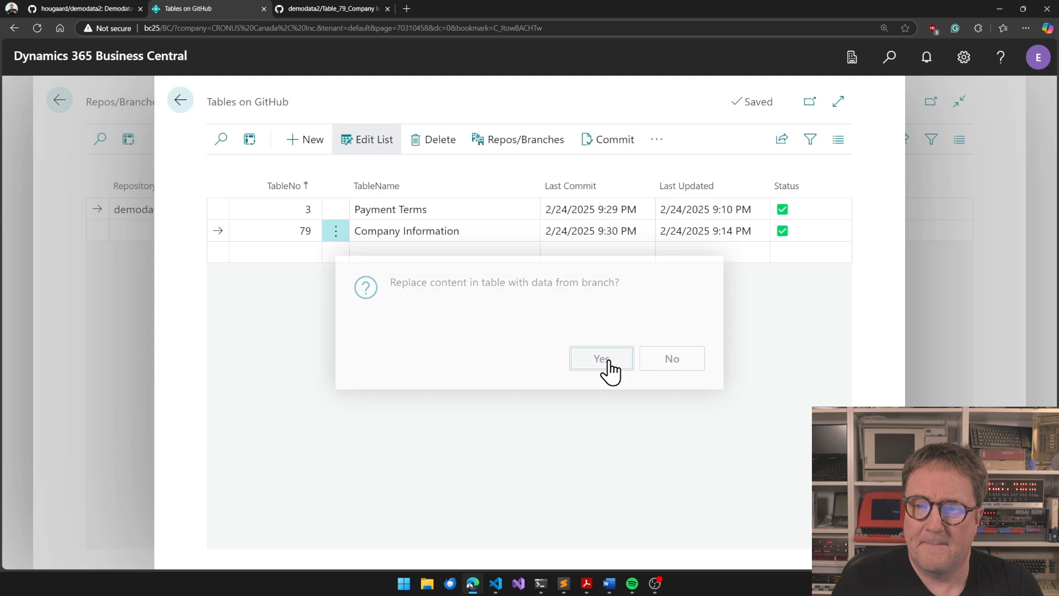
# Find and open the Company Information page, set the street number in its Address to 220, and close the page
pyautogui.hotkey('alt', 'q')
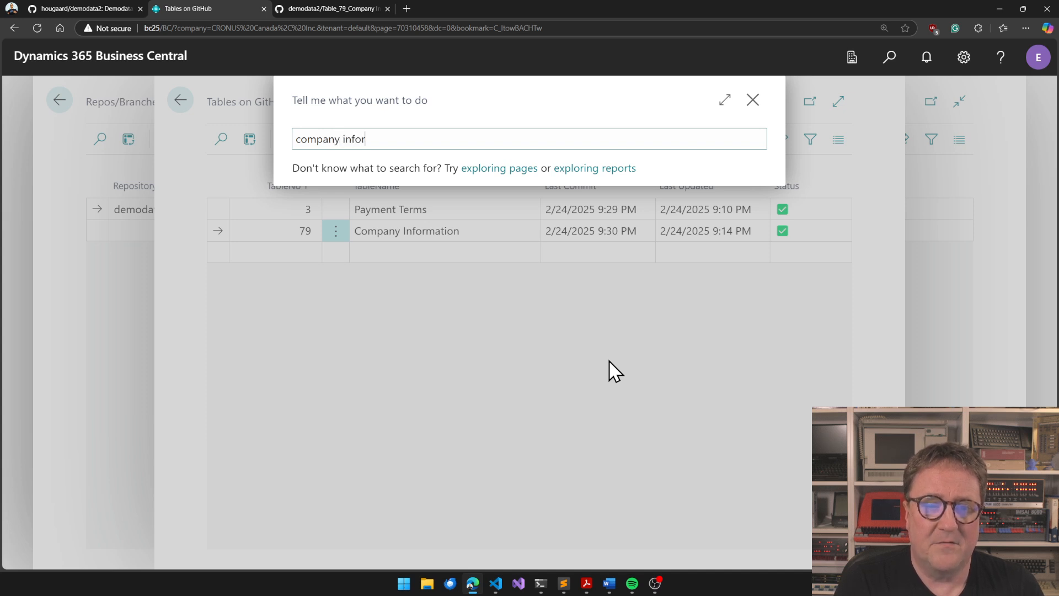
pyautogui.click(335, 203)
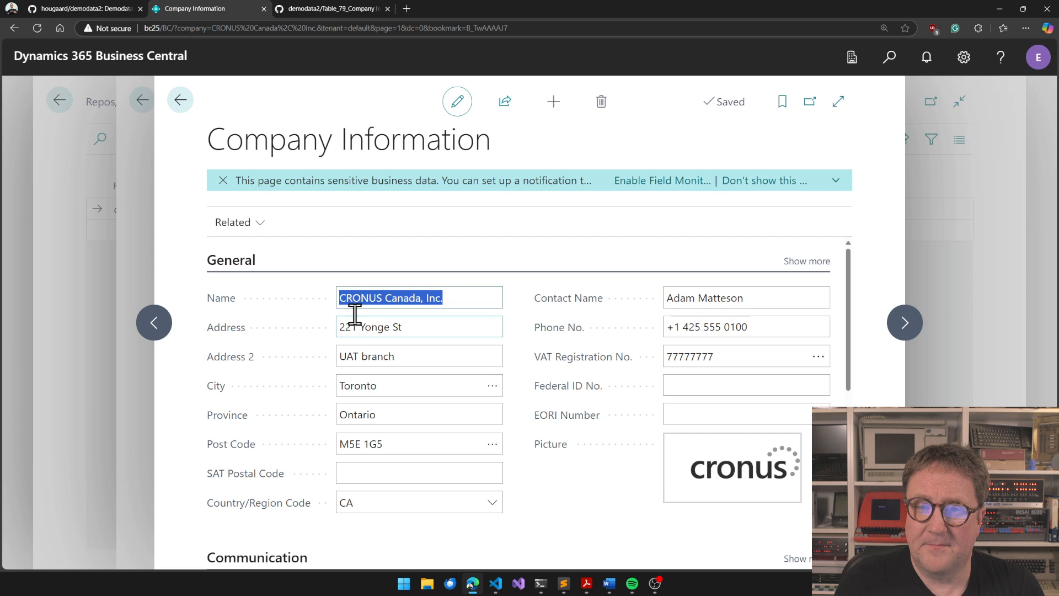
pyautogui.click(353, 323)
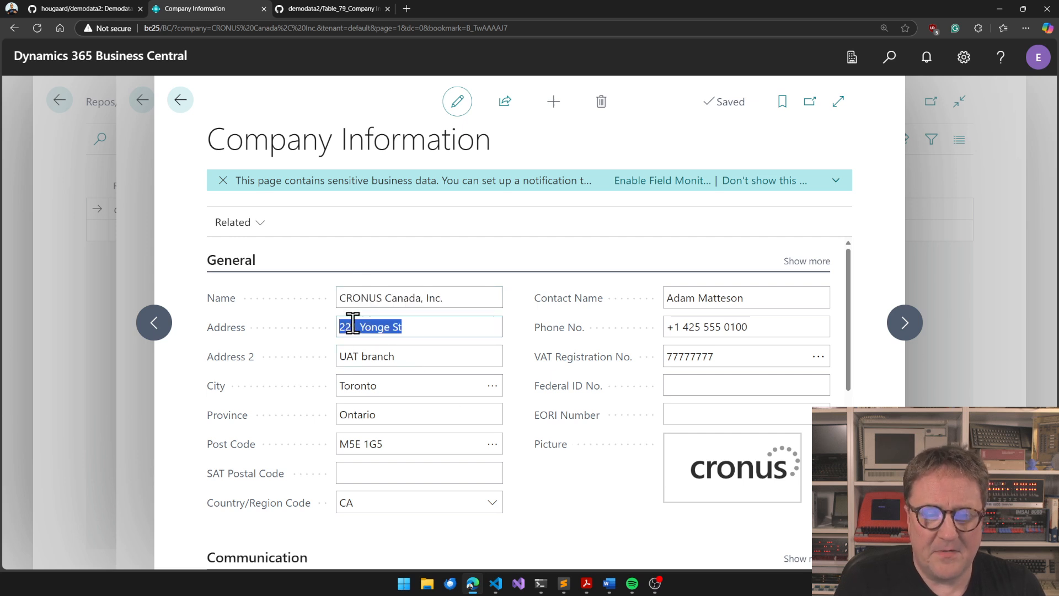
pyautogui.press('End')
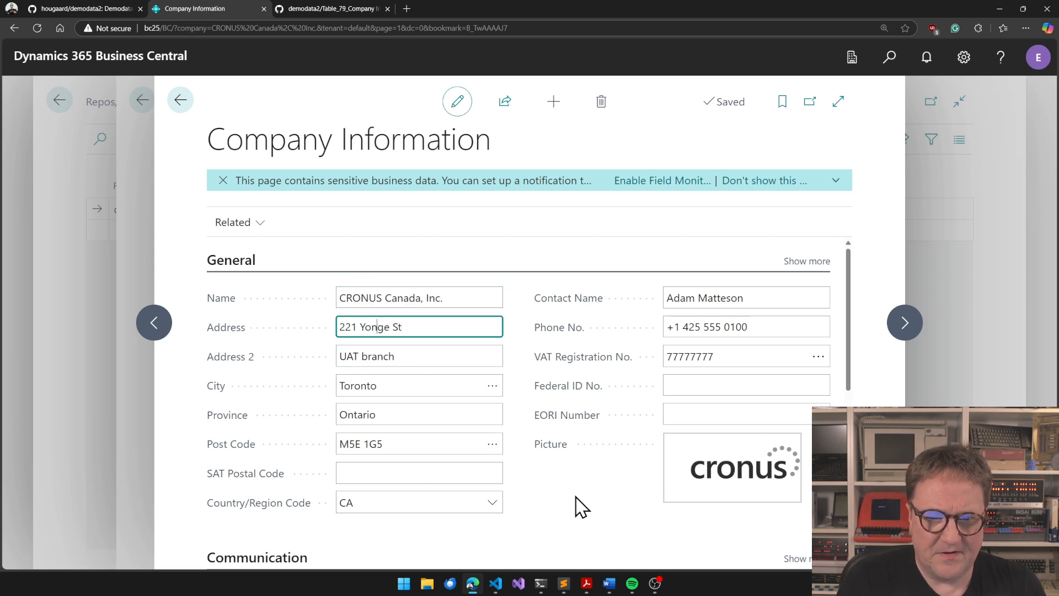
pyautogui.press('BackSpace')
pyautogui.write('0')
pyautogui.press('Tab')
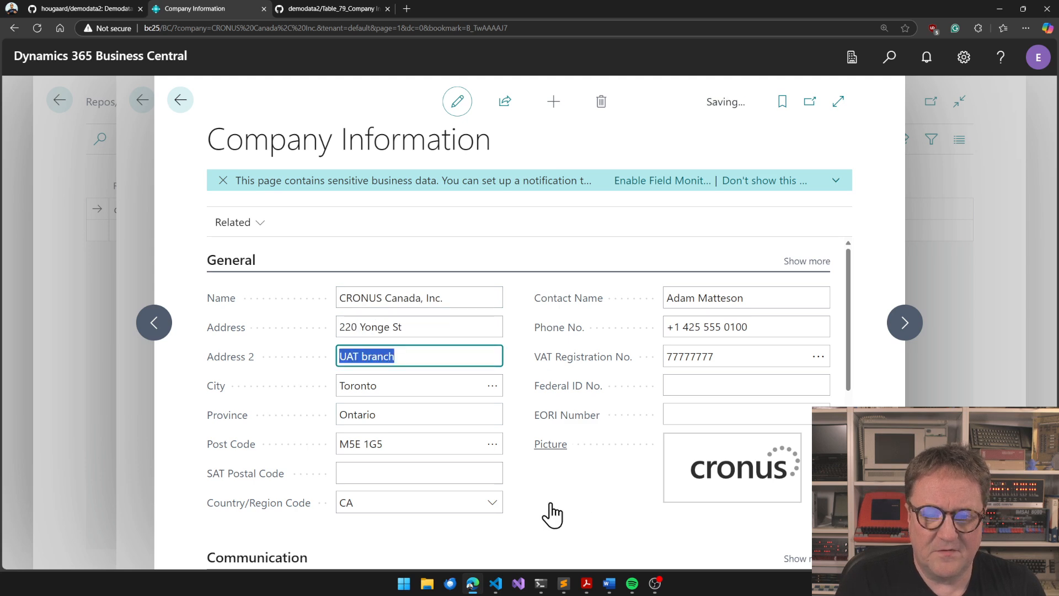
pyautogui.press('Escape')
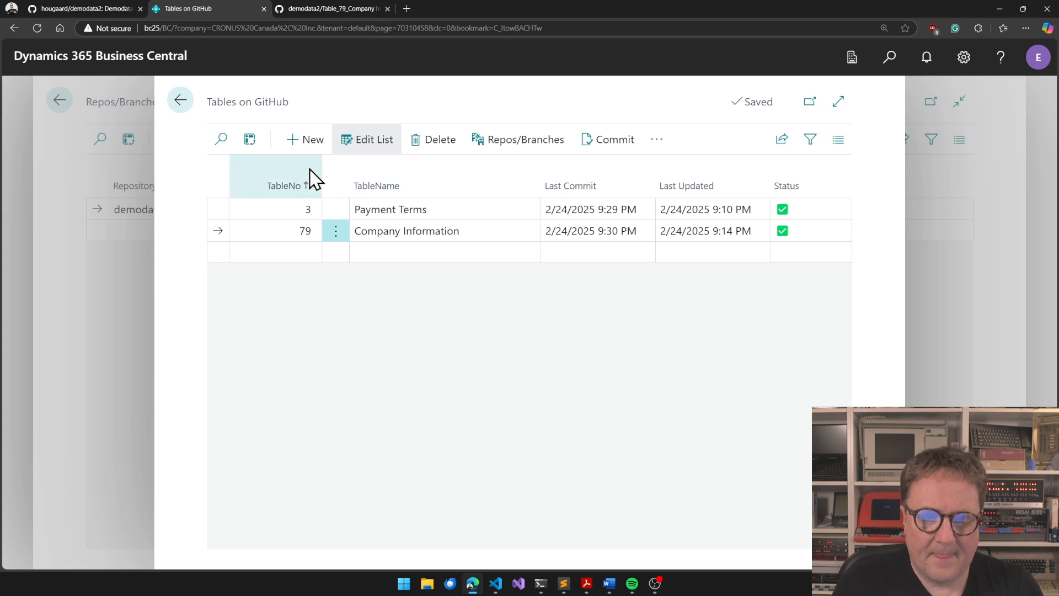
# Reload the table list by reopening the current branch of demodata2, and commit the tables to GitHub
pyautogui.press('Escape')
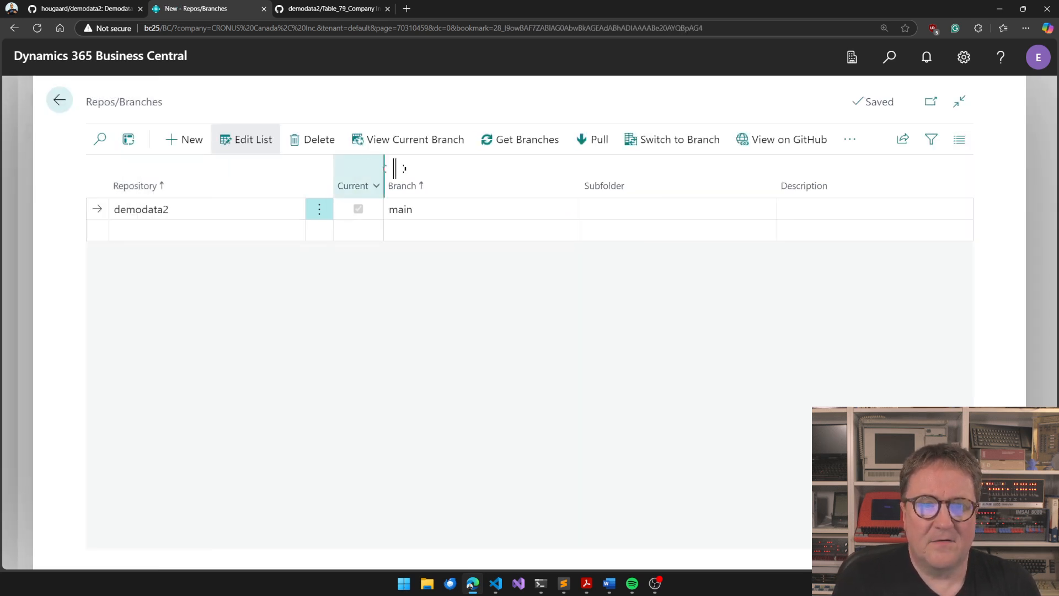
pyautogui.click(416, 145)
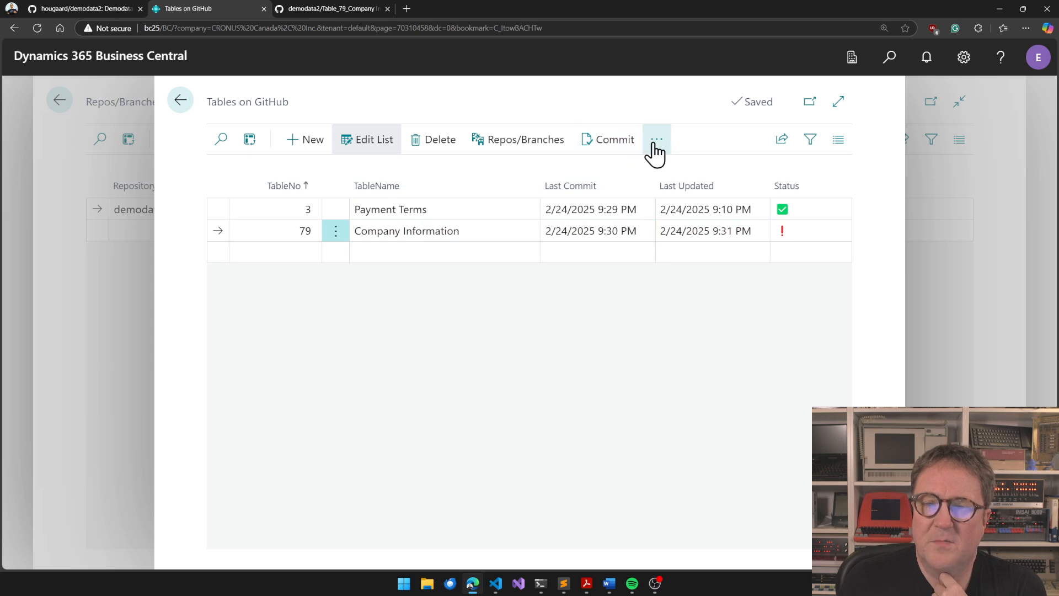
pyautogui.click(620, 138)
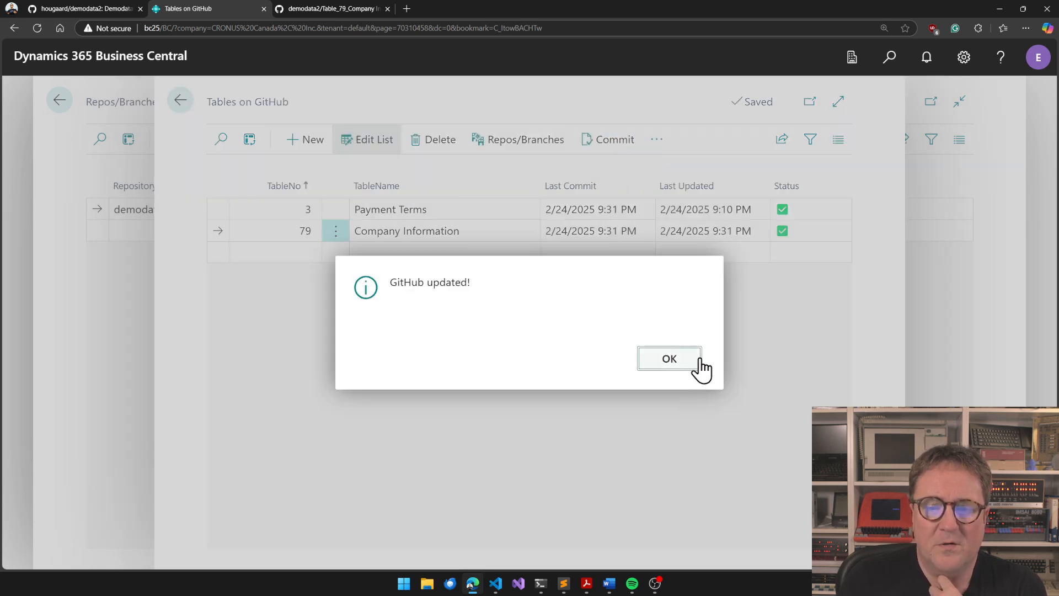
pyautogui.click(687, 358)
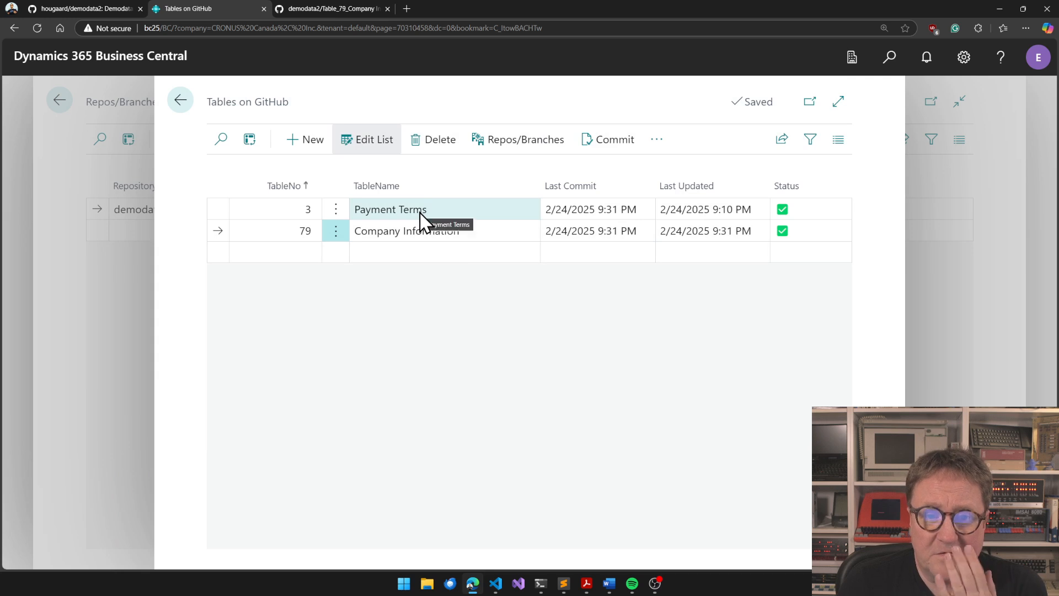
# Switch to the Company Information JSON file on GitHub and refresh it to check the committed Address value
pyautogui.click(651, 145)
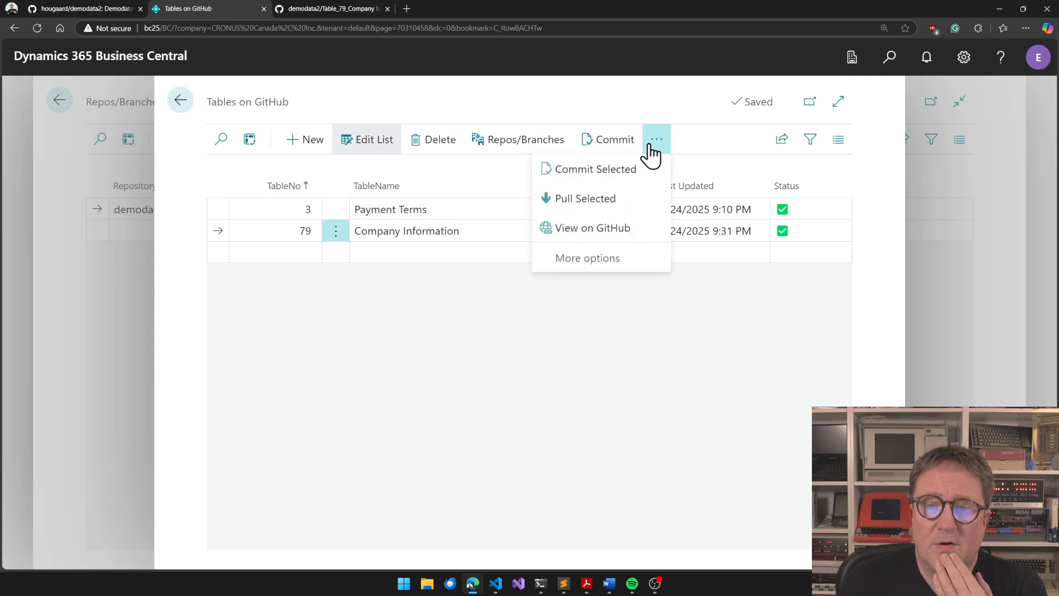
pyautogui.click(522, 312)
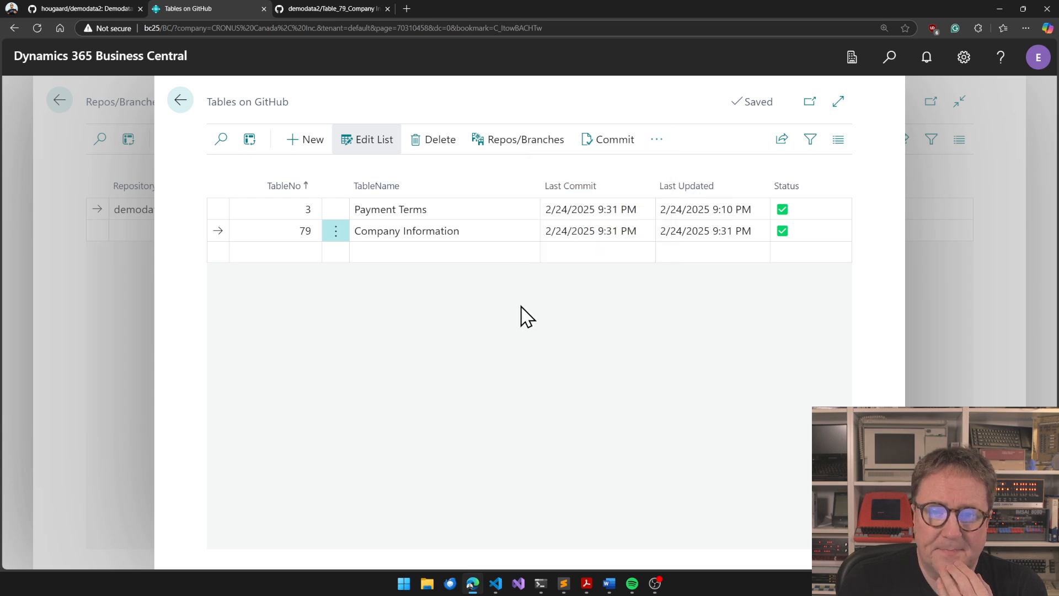
pyautogui.click(326, 8)
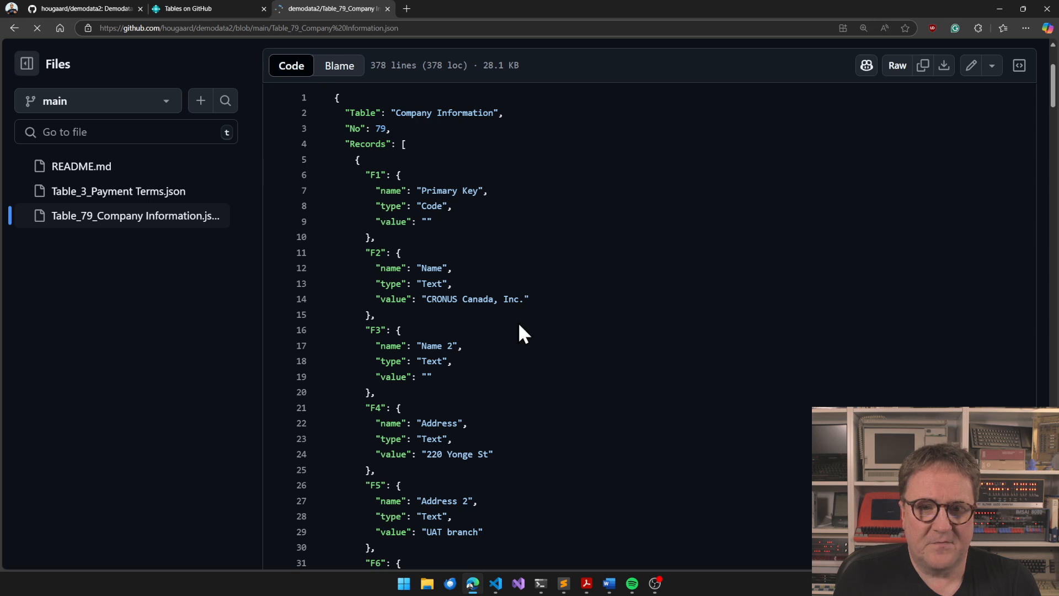
# Open the commit history of demodata2 and review the changed lines in the latest commit from Business Central
pyautogui.scroll(-2, 485, 429)
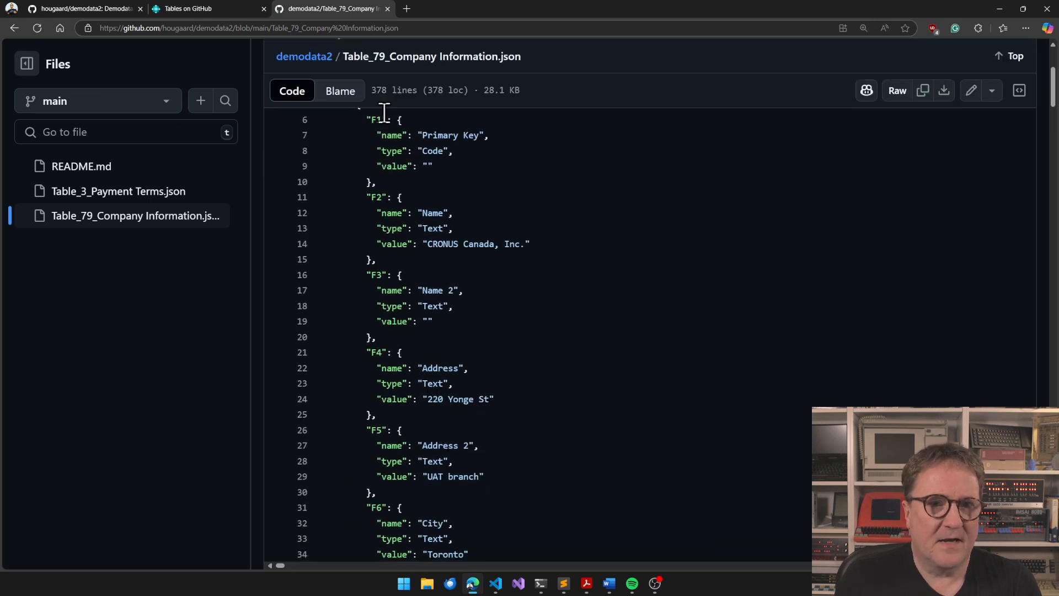
pyautogui.scroll(5, 379, 110)
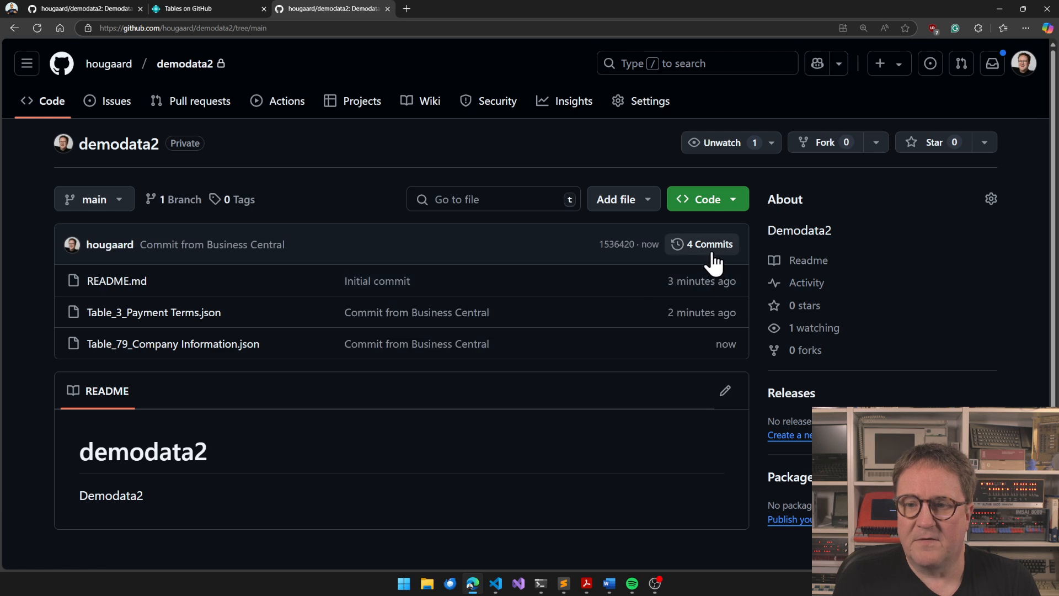
pyautogui.click(712, 256)
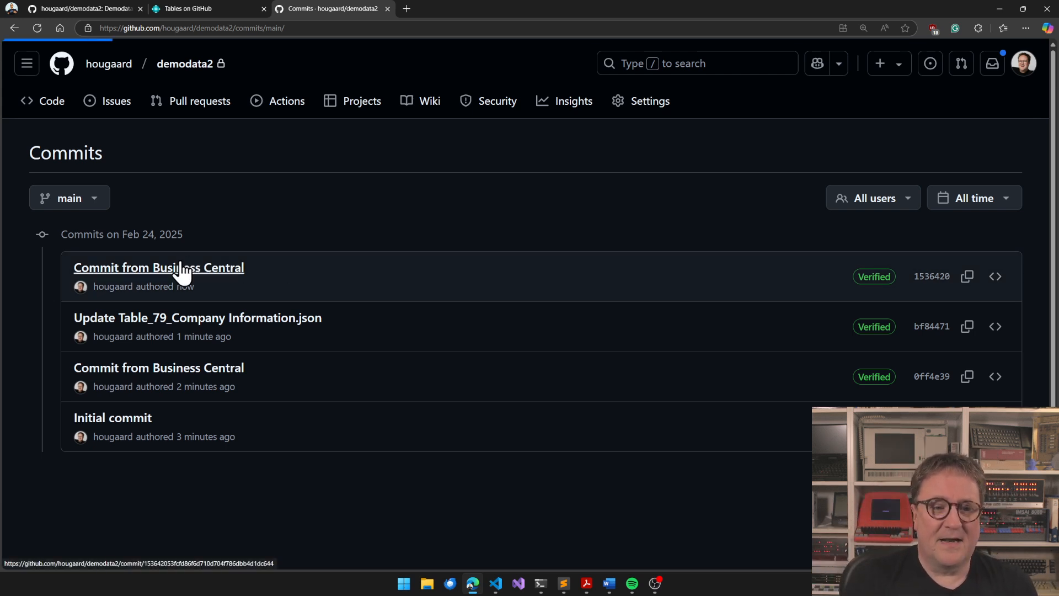
pyautogui.click(182, 270)
pyautogui.scroll(-3, 328, 402)
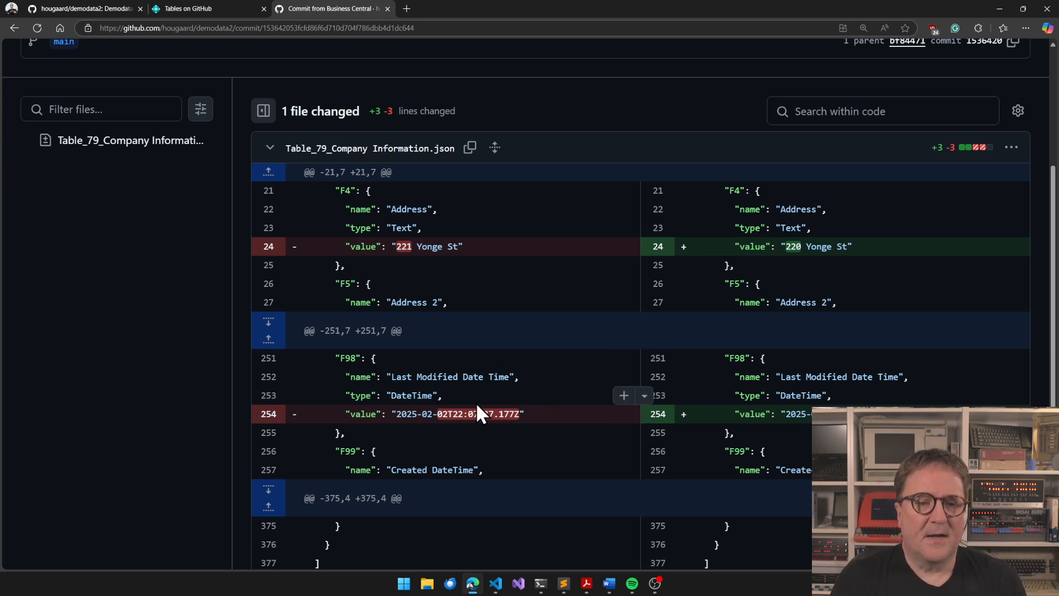
pyautogui.scroll(-1, 476, 402)
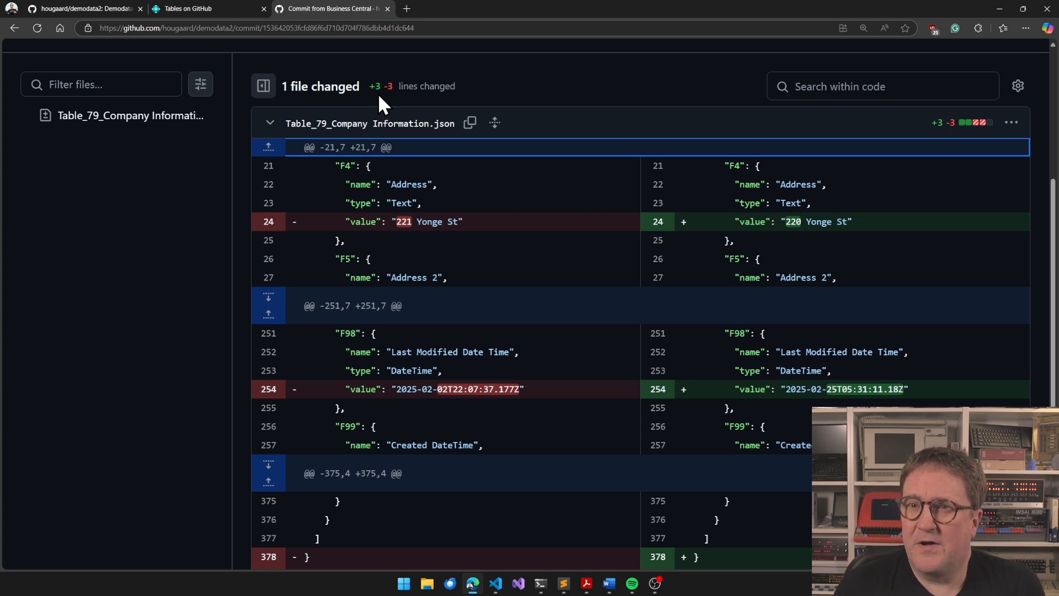
pyautogui.click(197, 8)
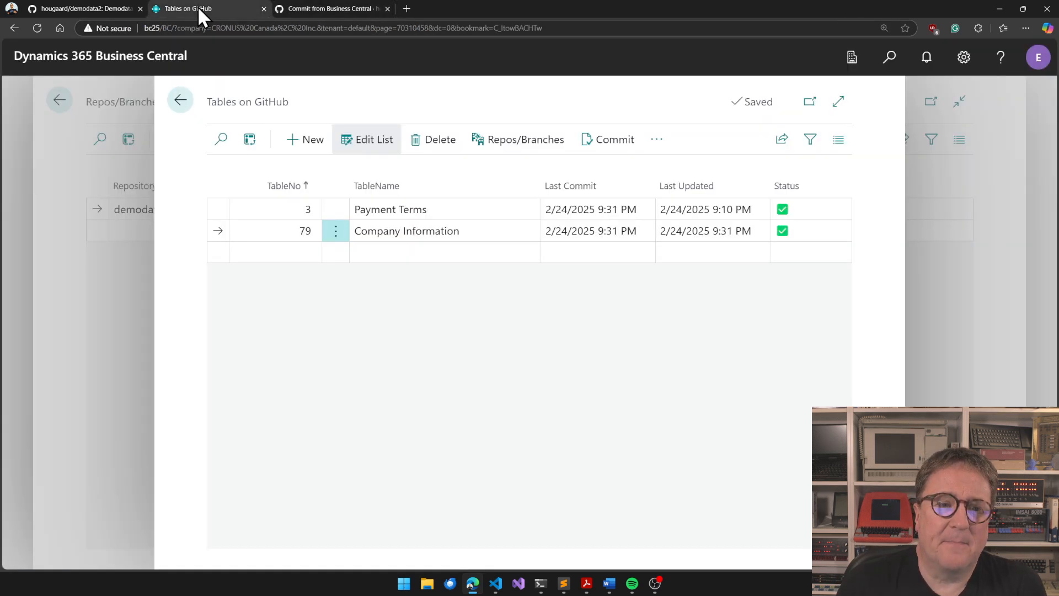
pyautogui.click(333, 8)
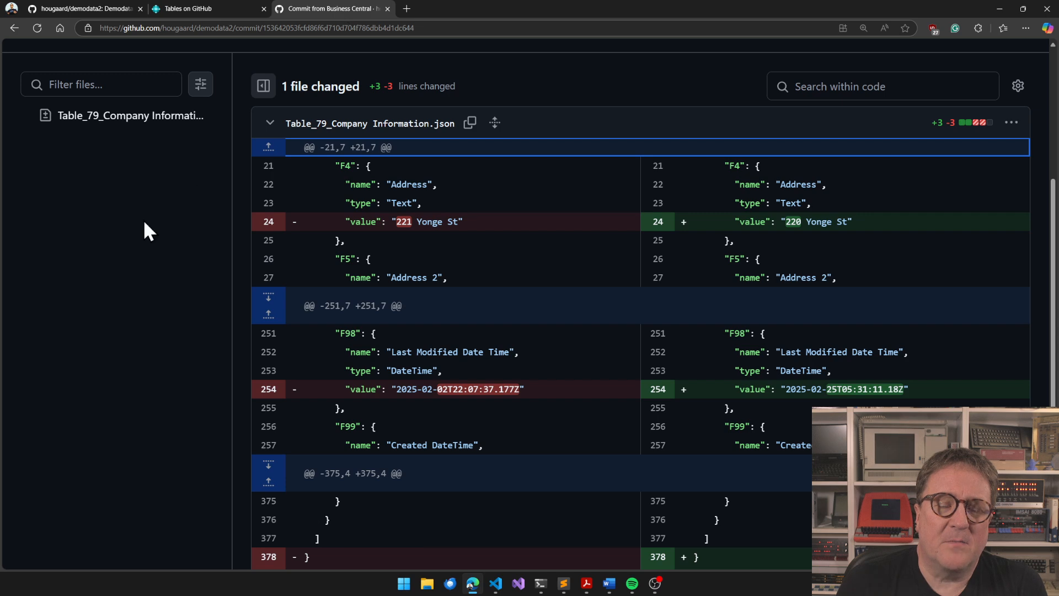
# Return to the demodata2 repository's main page and create a branch named UAT from main
pyautogui.scroll(4, 144, 219)
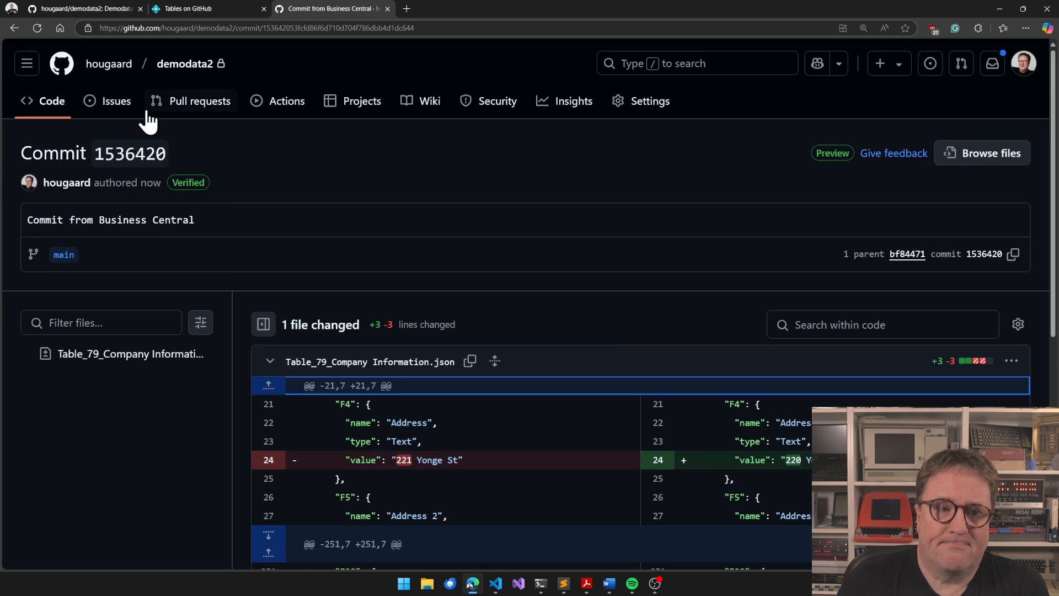
pyautogui.click(186, 74)
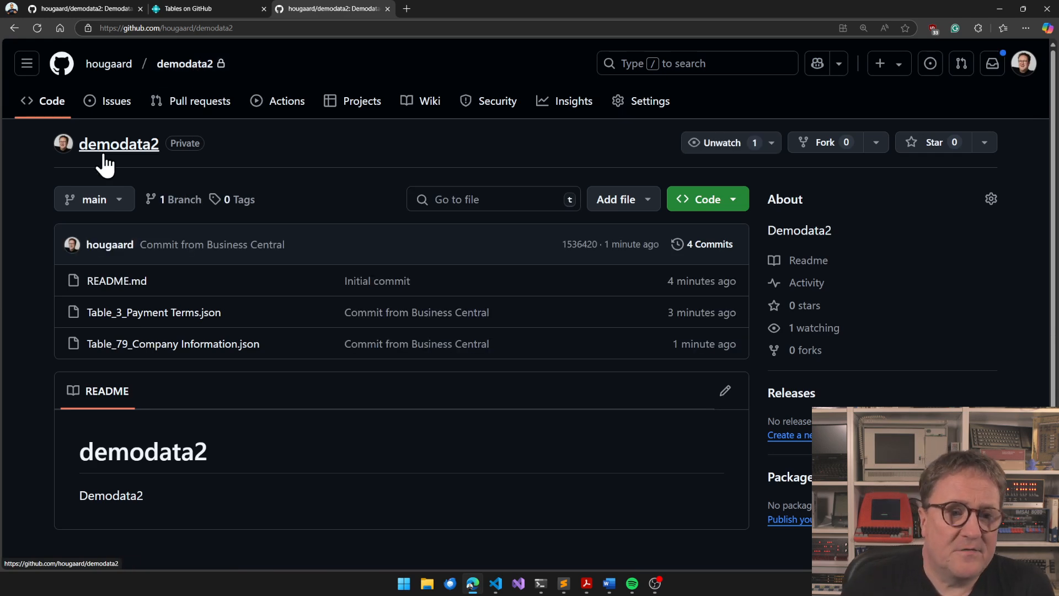
pyautogui.click(110, 208)
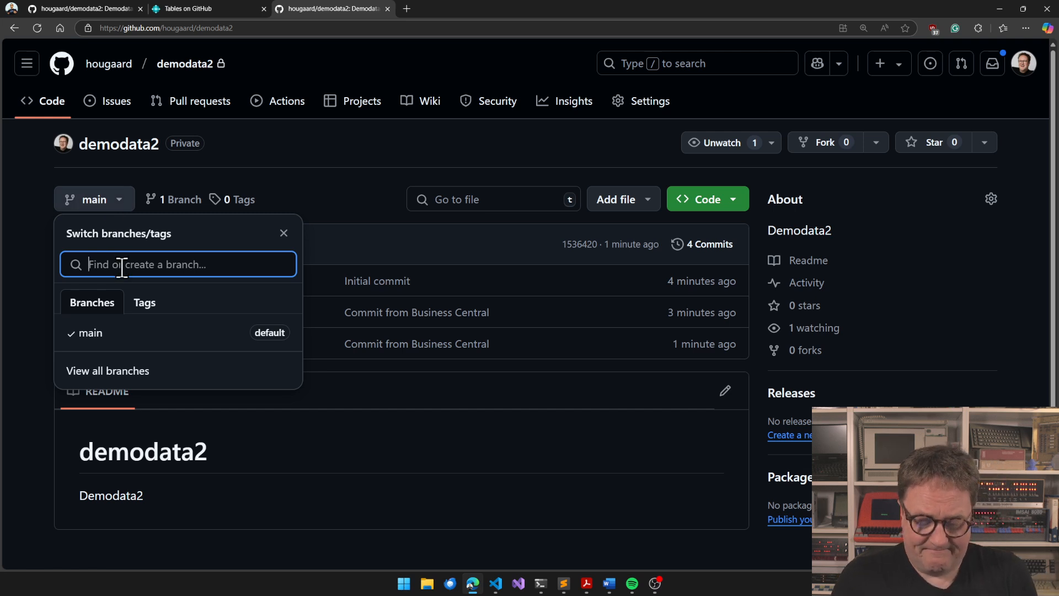
pyautogui.write('UAT')
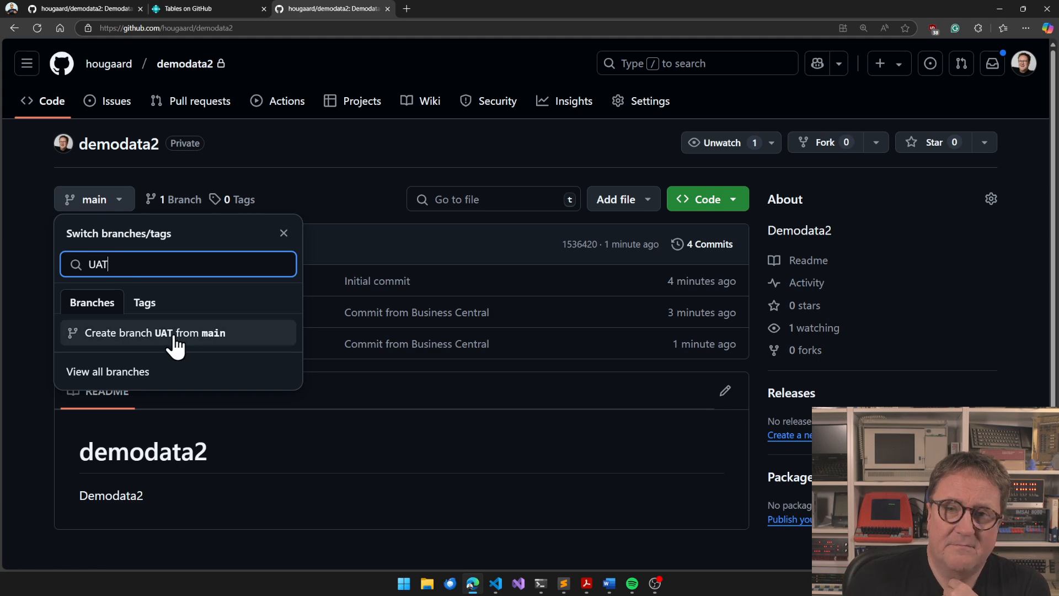
pyautogui.click(211, 345)
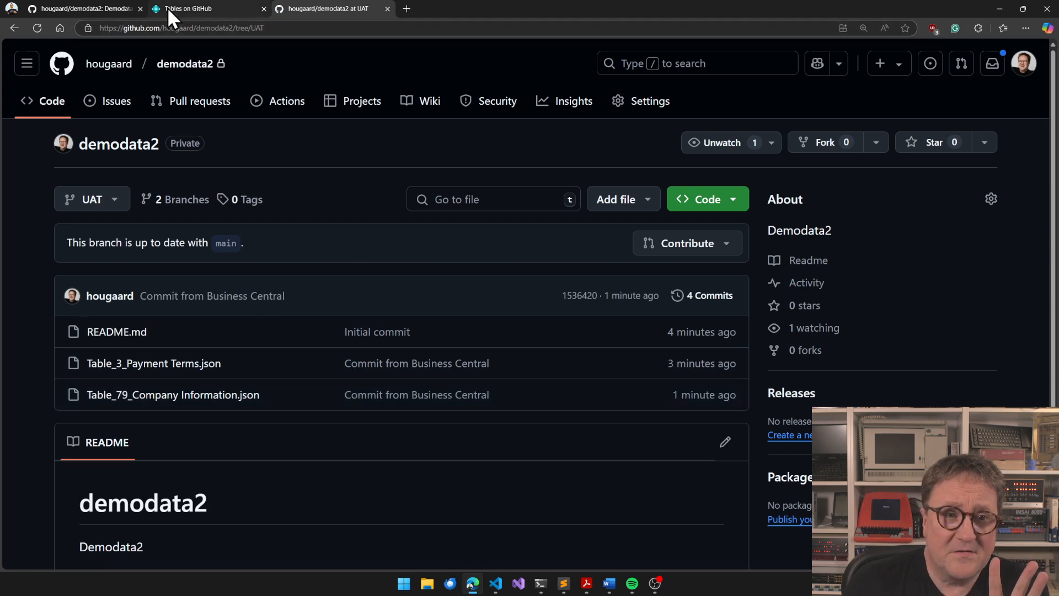
# Switch to Business Central, return to the Repos/Branches list, and retrieve the branches from GitHub
pyautogui.moveTo(200, 8)
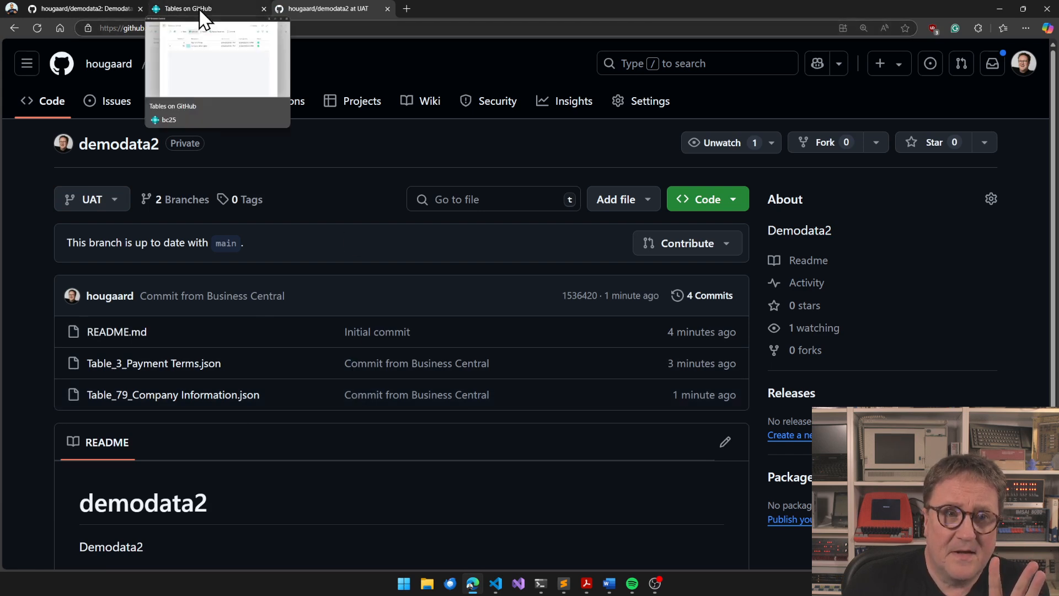
pyautogui.click(200, 8)
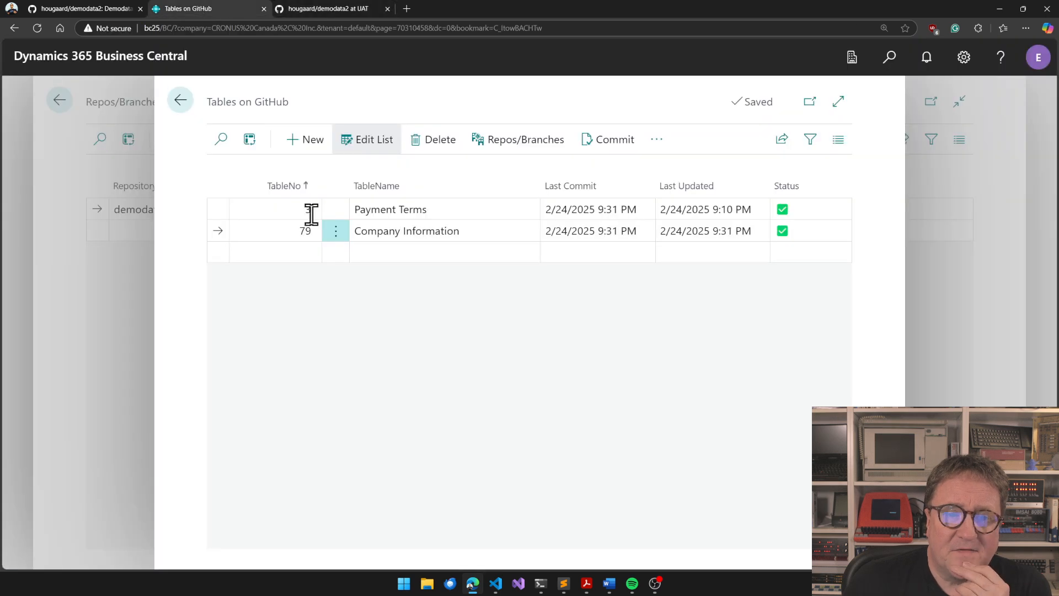
pyautogui.click(181, 100)
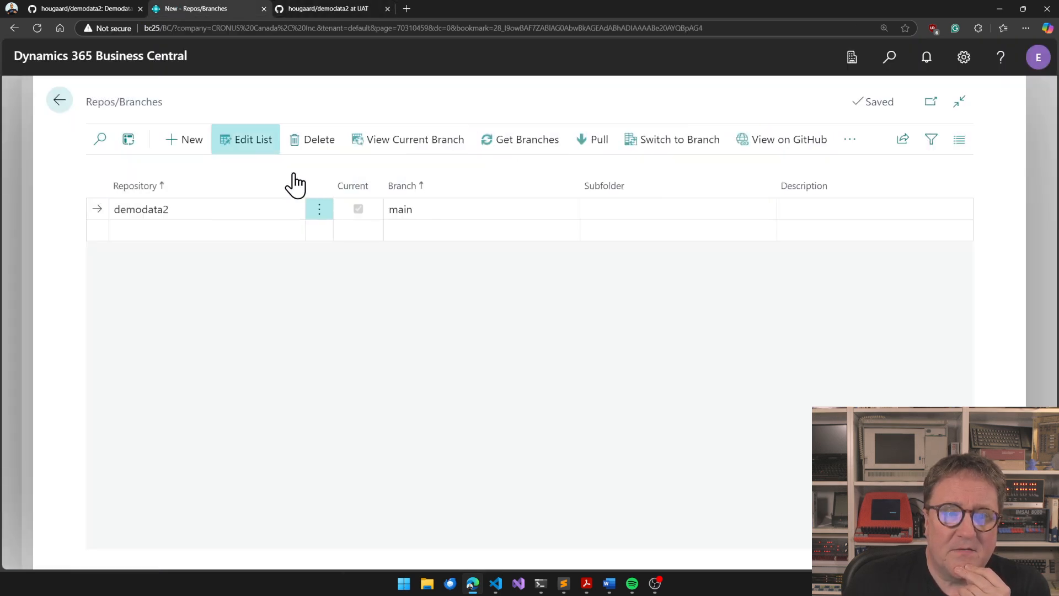
pyautogui.click(531, 147)
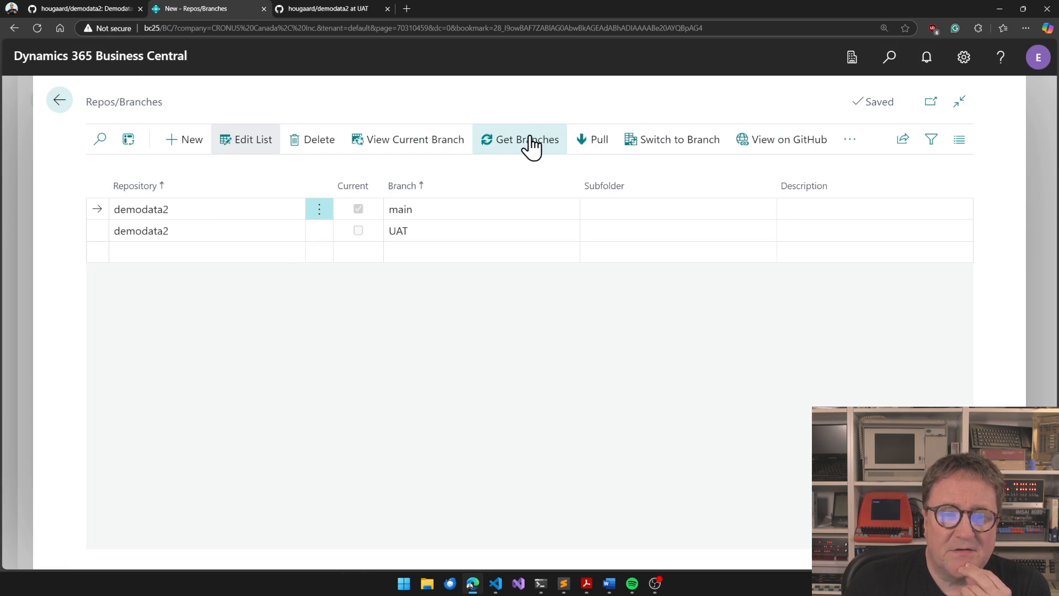
# Switch demodata2 to the UAT branch, replacing the table content with the data from the branch
pyautogui.click(435, 228)
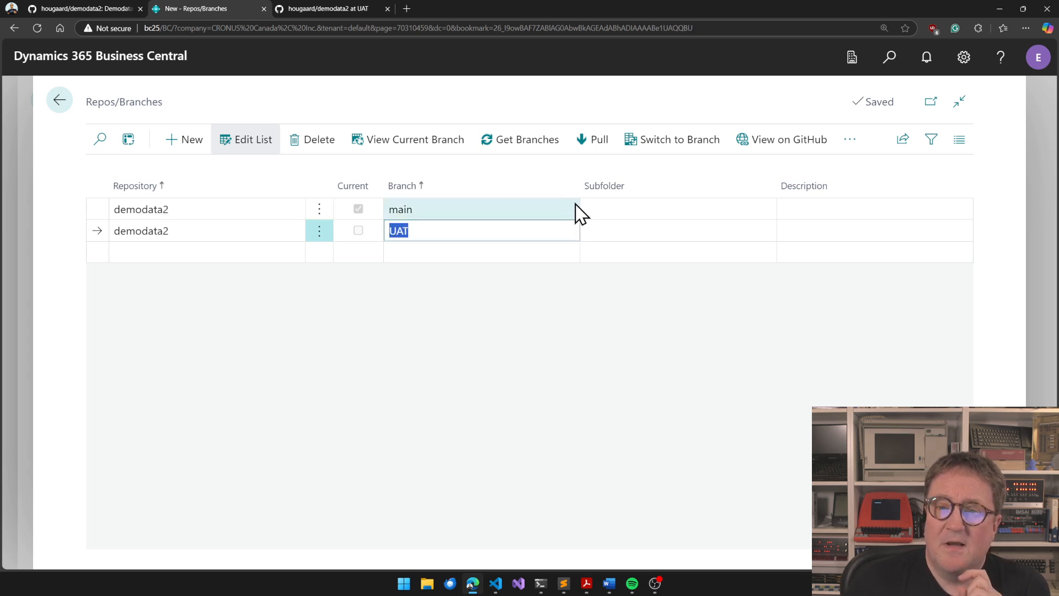
pyautogui.click(669, 147)
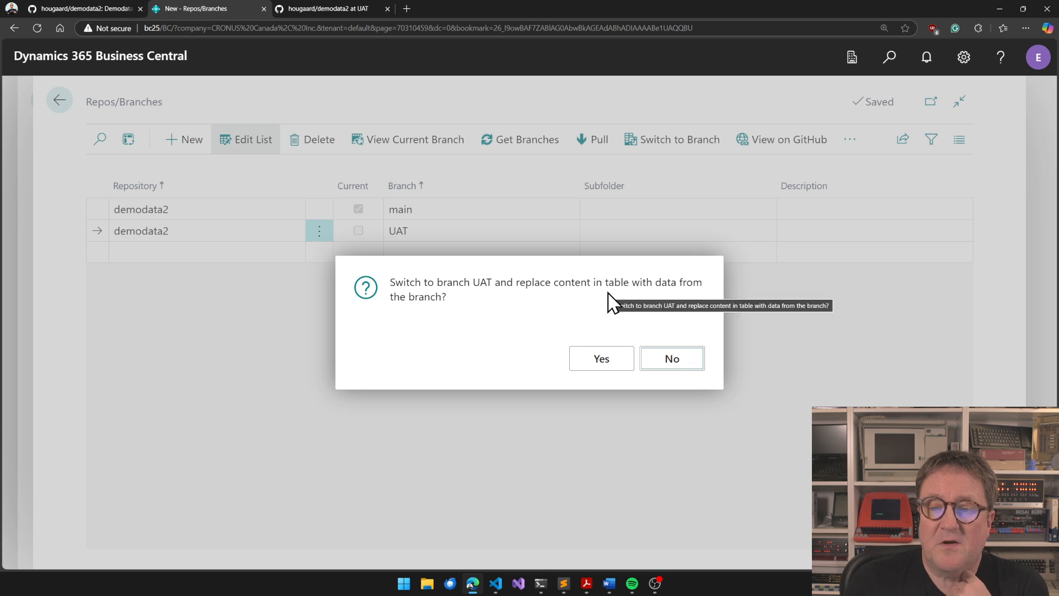
pyautogui.click(601, 358)
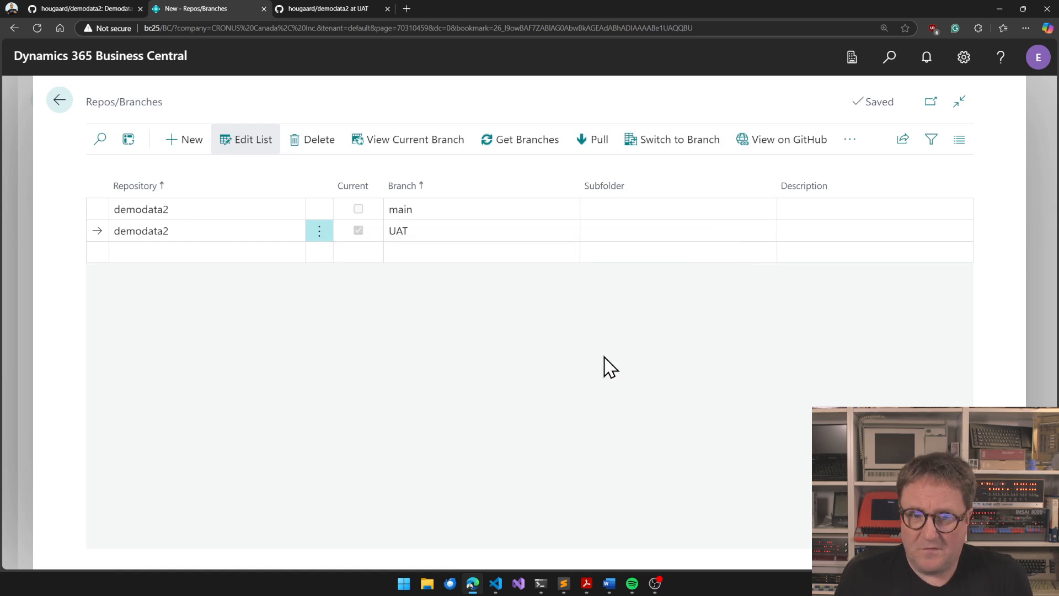
# Find and open the Company Information page, set the street number in its Address to 221, and close the page
pyautogui.hotkey('alt', 'q')
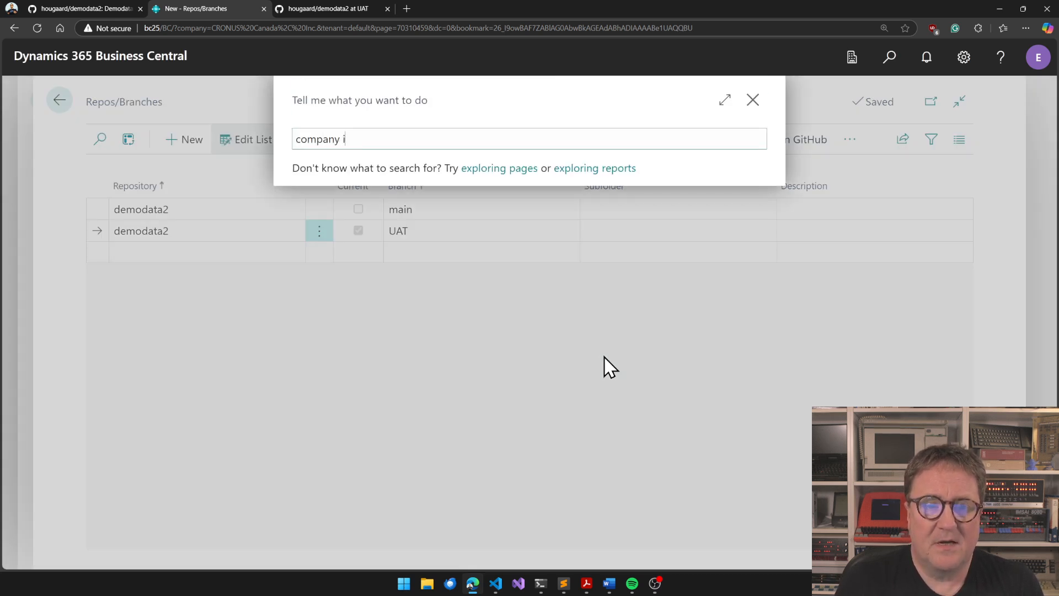
pyautogui.write('company infomraiton')
pyautogui.hotkey('ctrl', 'BackSpace')
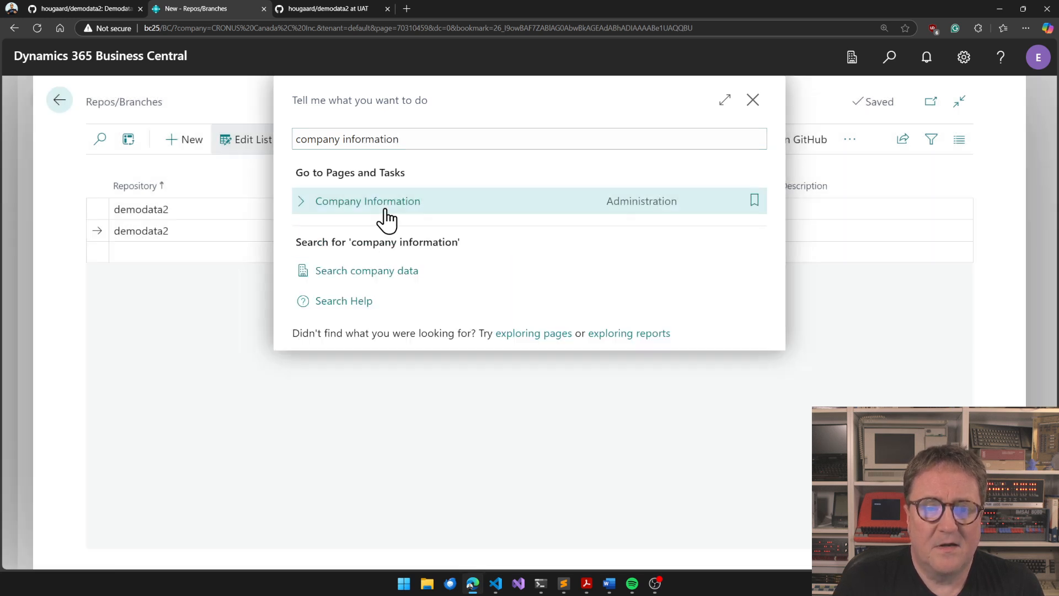
pyautogui.click(380, 205)
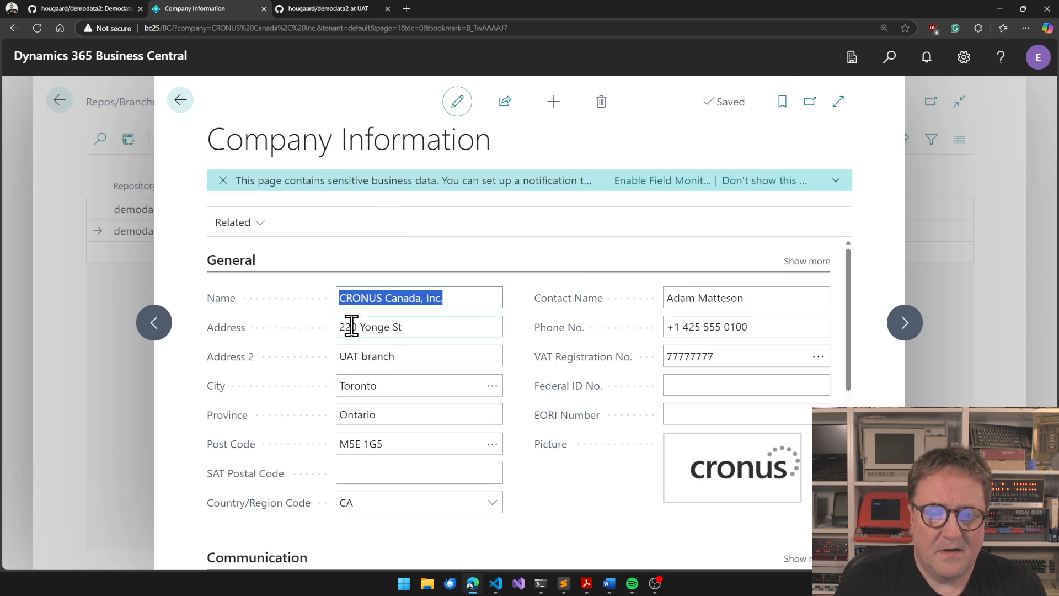
pyautogui.click(351, 325)
pyautogui.click(355, 325)
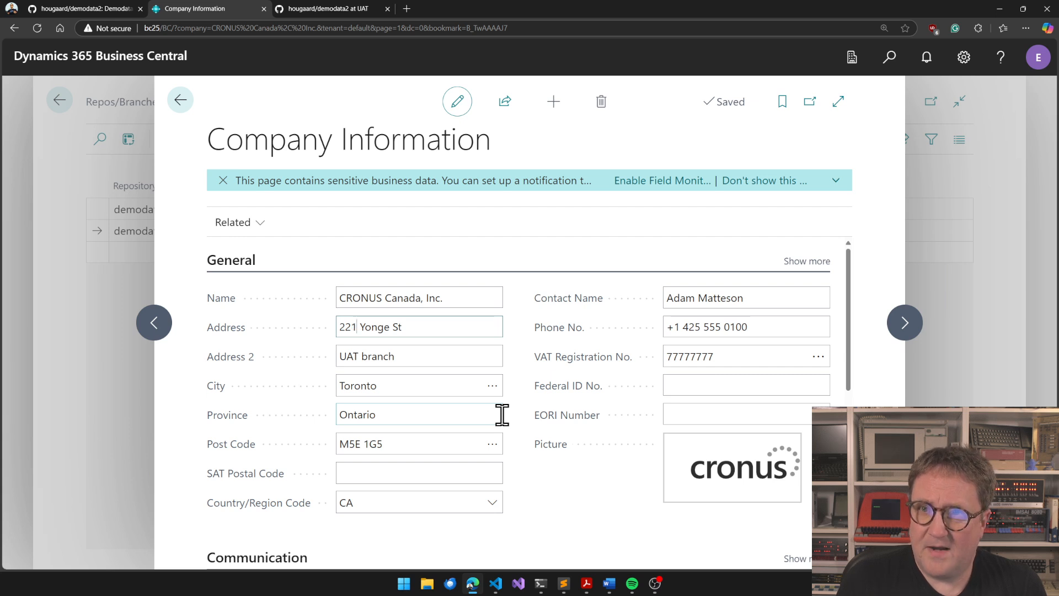
pyautogui.press('Tab')
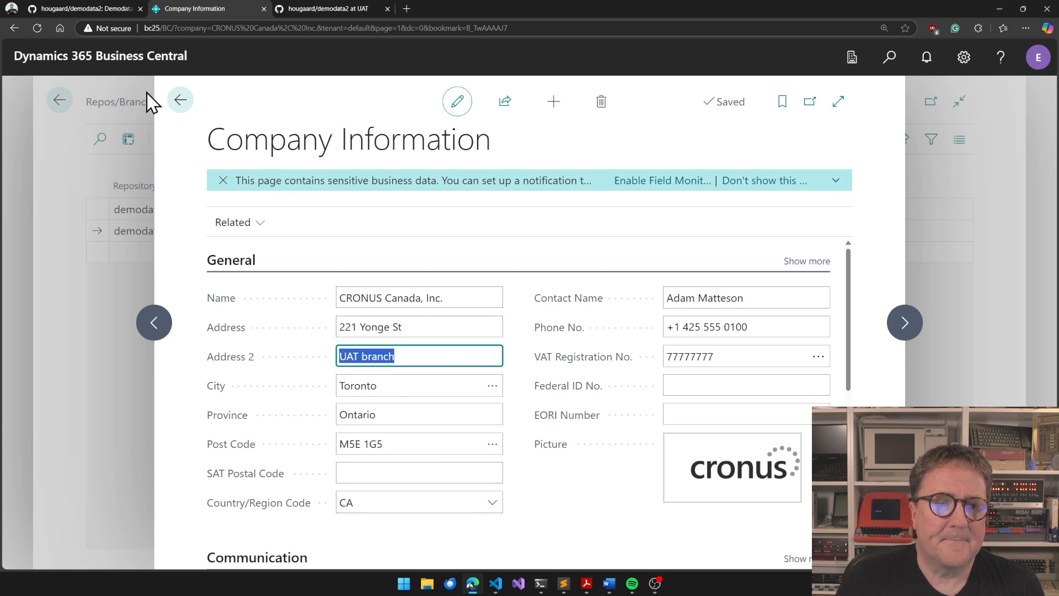
pyautogui.click(182, 104)
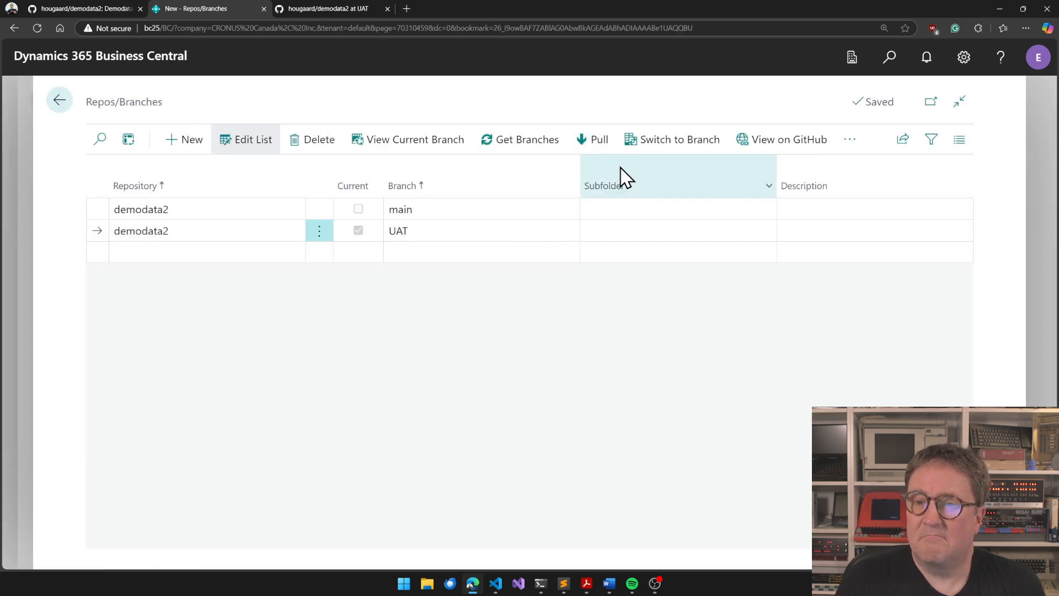
# Open the table list of the current UAT branch and commit the tables to GitHub
pyautogui.moveTo(716, 183)
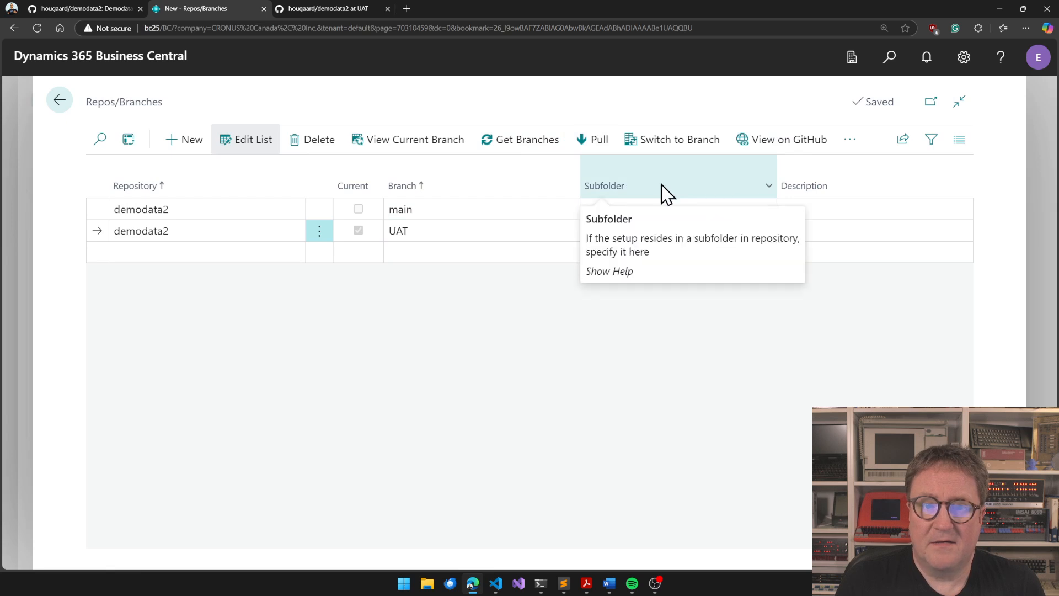
pyautogui.click(440, 148)
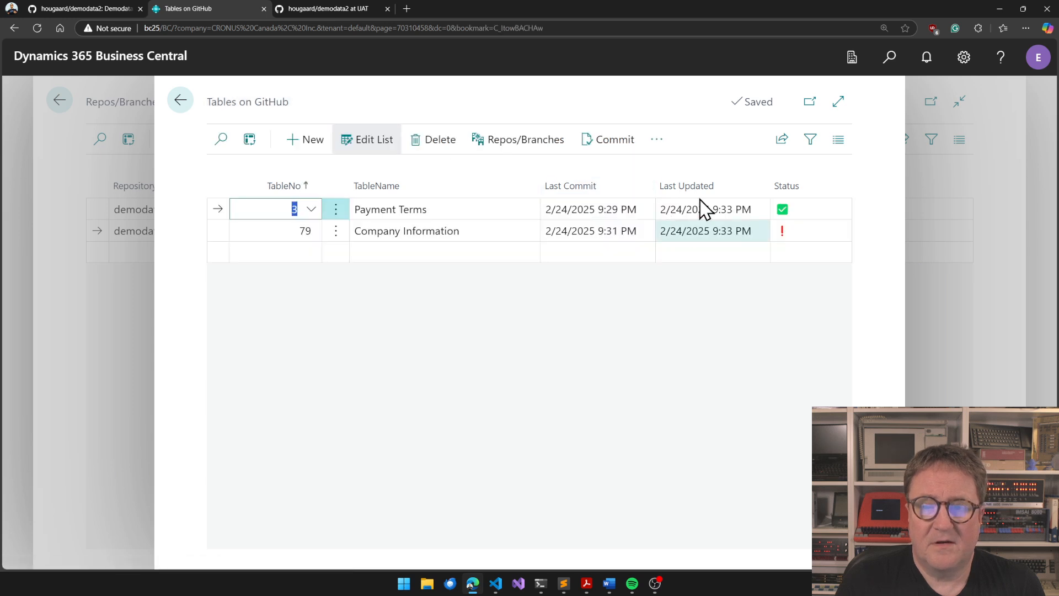
pyautogui.click(614, 139)
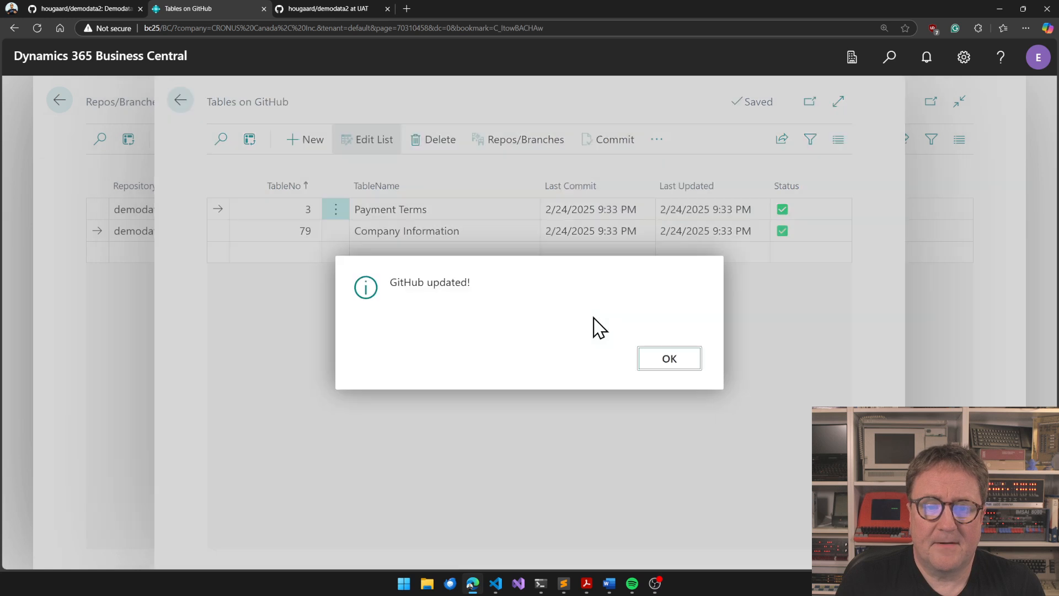
pyautogui.click(682, 359)
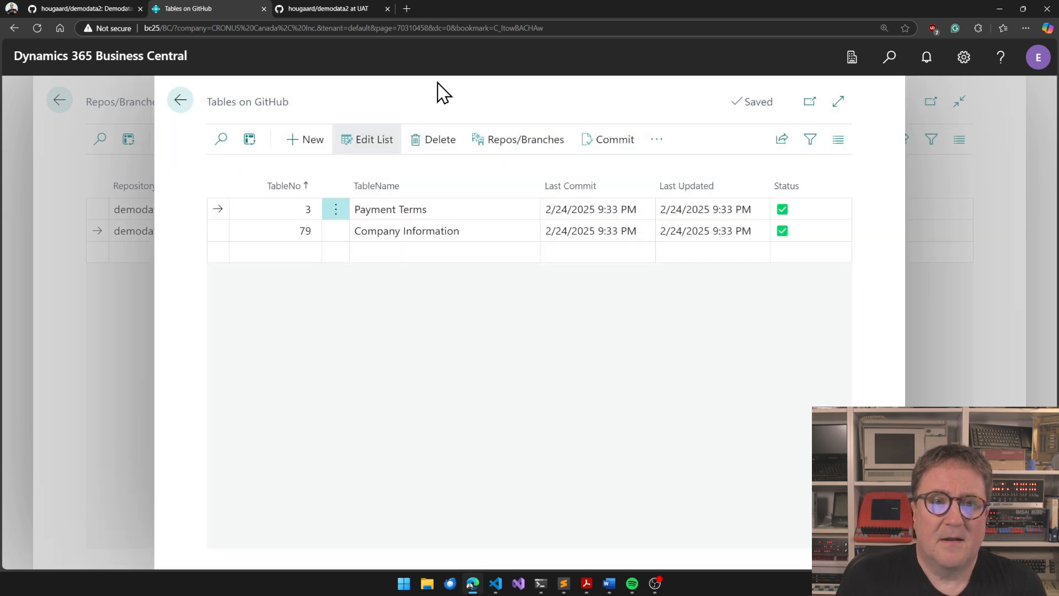
# Switch to the UAT branch page on GitHub and refresh it to check the new commit against main
pyautogui.click(335, 8)
pyautogui.press('F5')
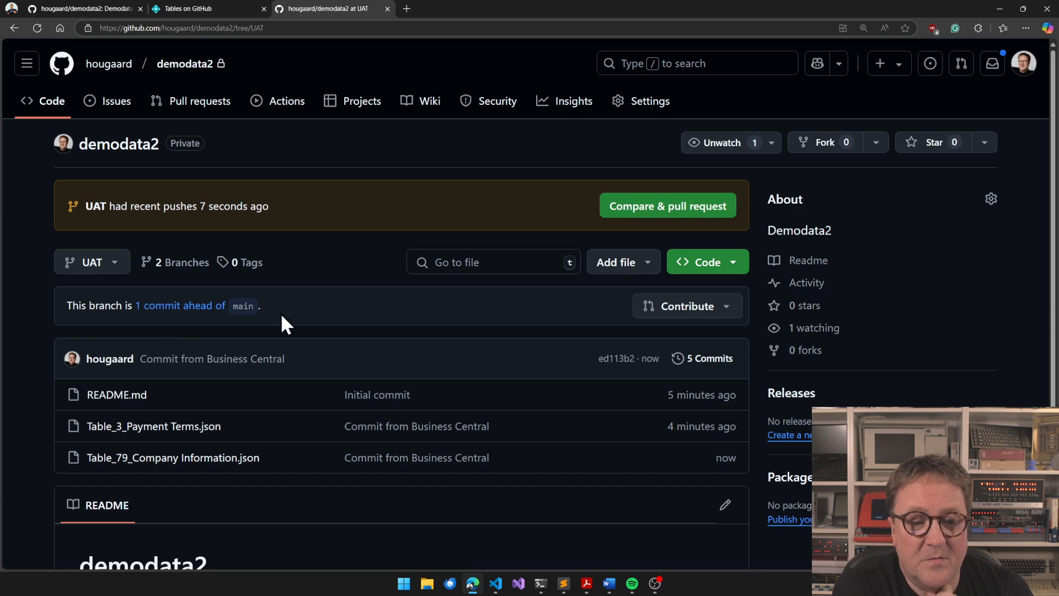
pyautogui.scroll(-2, 520, 340)
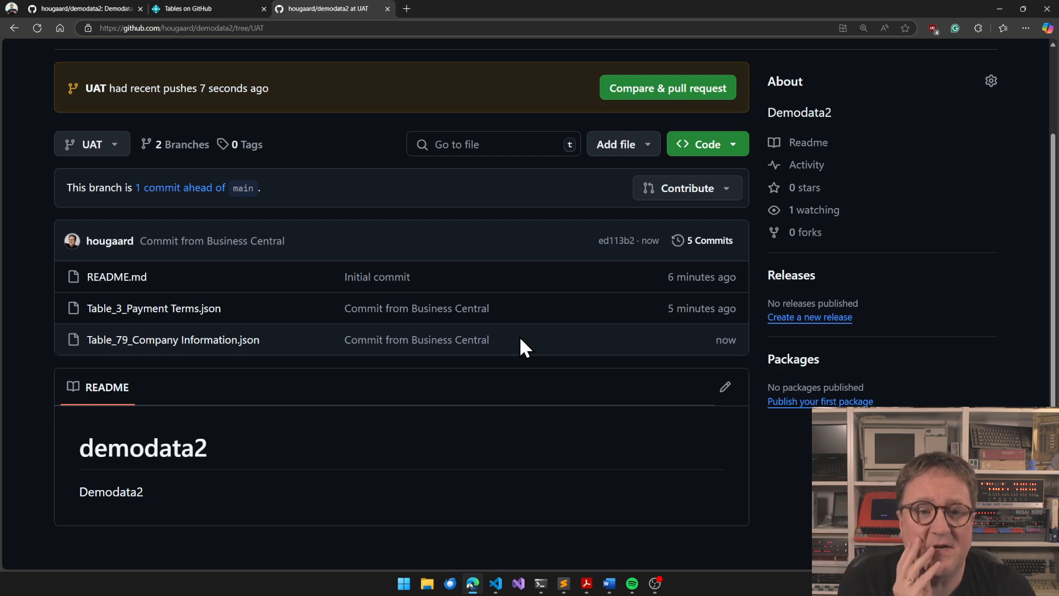
pyautogui.scroll(2, 521, 346)
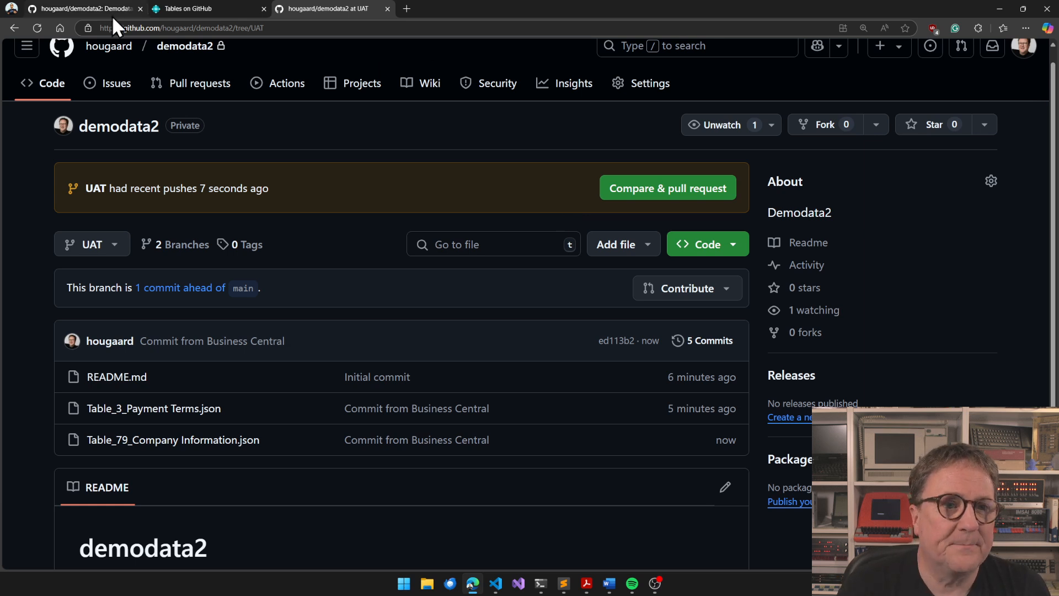
# Return to Business Central and switch demodata2 to the main branch, replacing the table content with the branch data
pyautogui.click(200, 7)
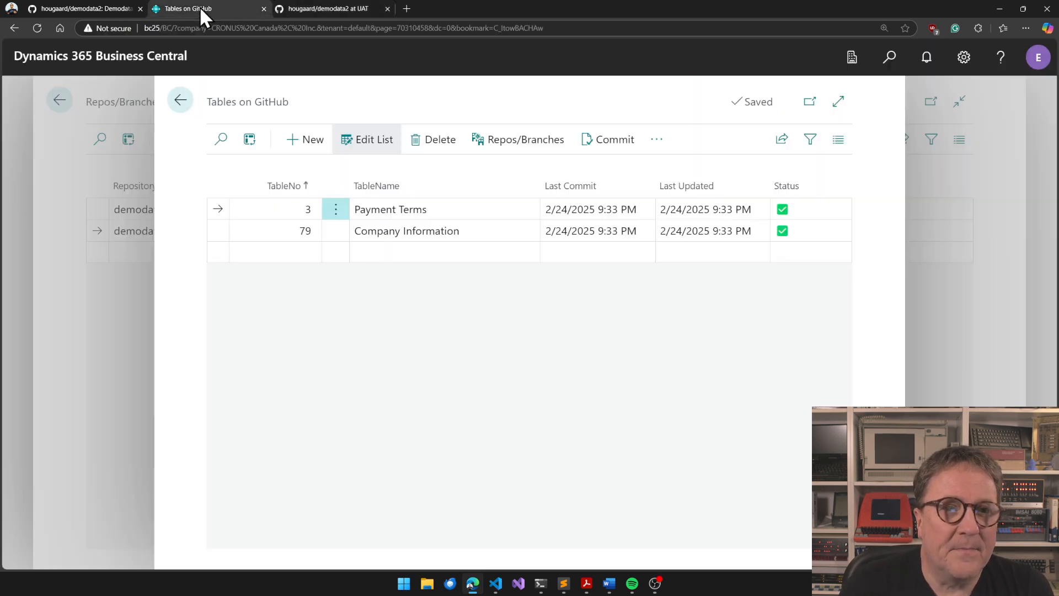
pyautogui.press('Escape')
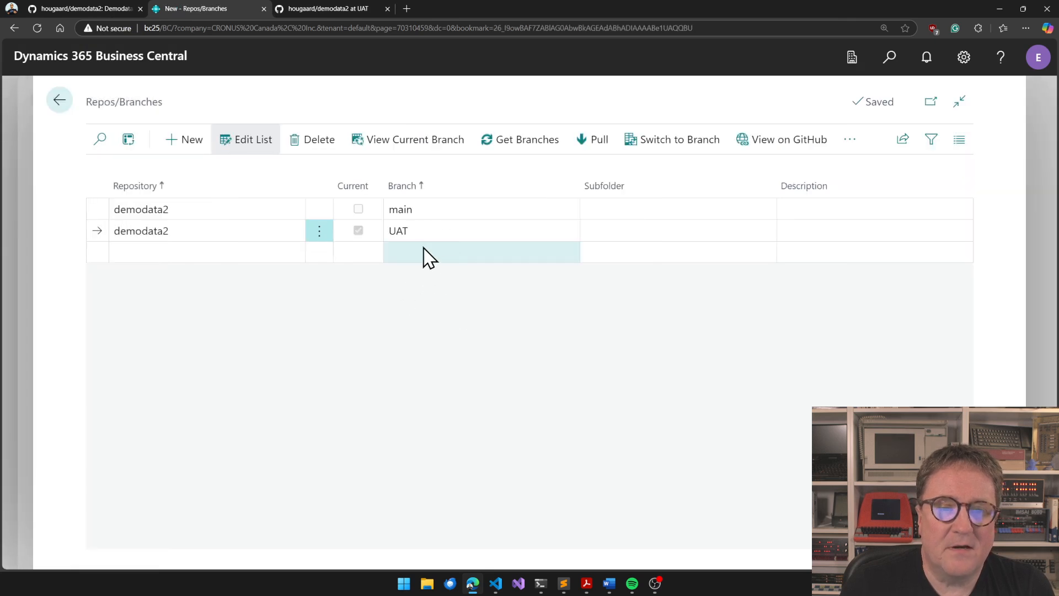
pyautogui.click(441, 208)
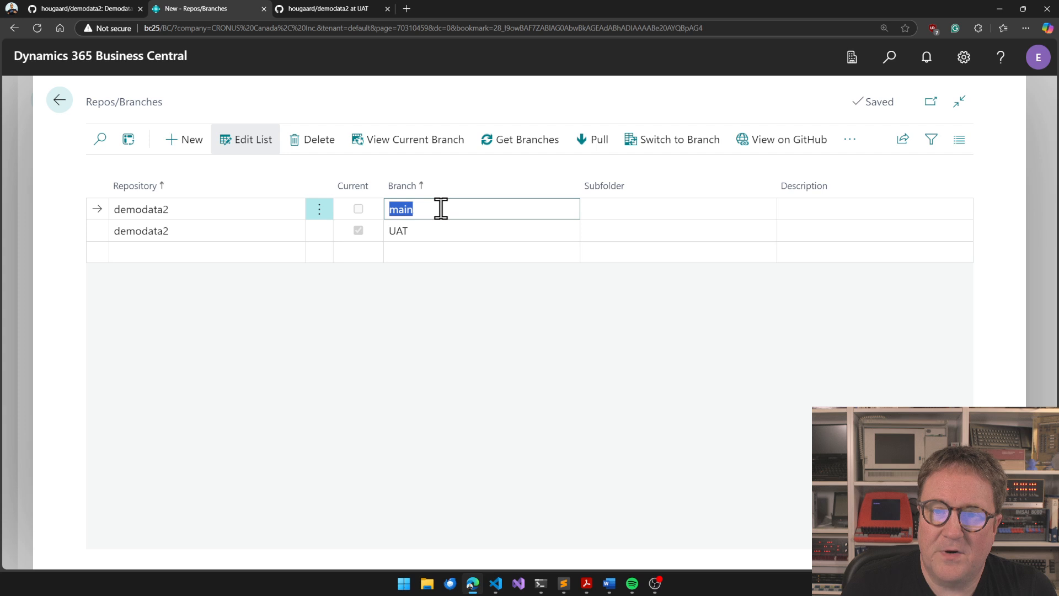
pyautogui.click(684, 144)
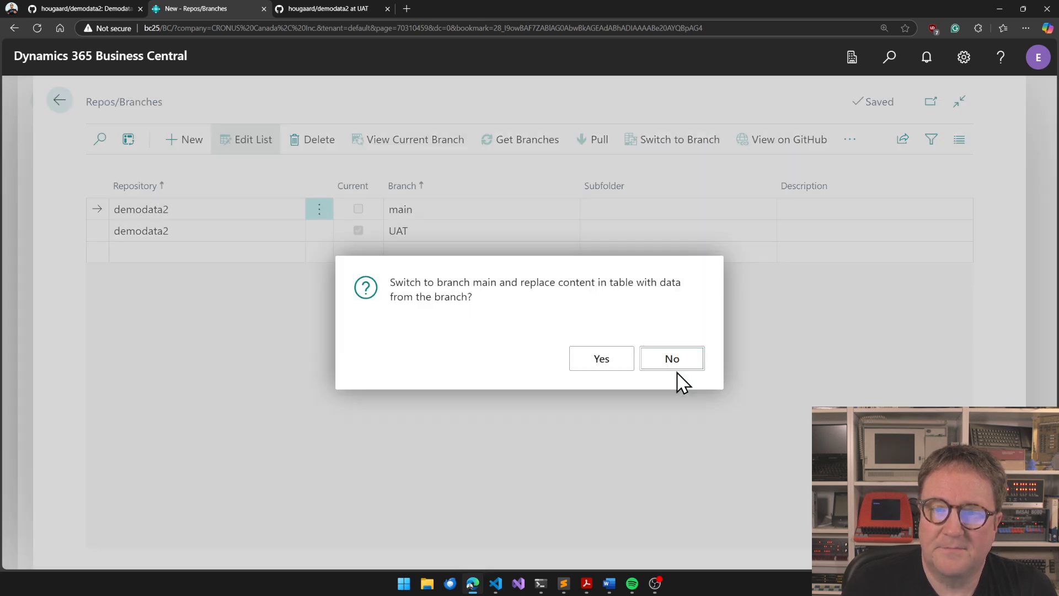
pyautogui.click(611, 366)
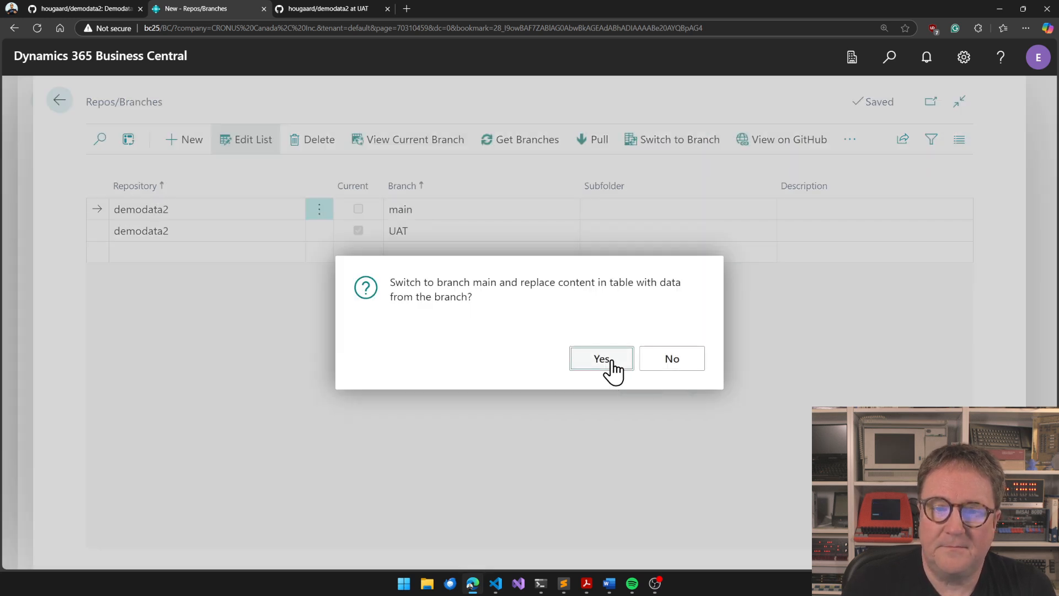
# Find and open the Company Information page, check its Address field, and close the page
pyautogui.hotkey('alt', 'q')
pyautogui.write('compa')
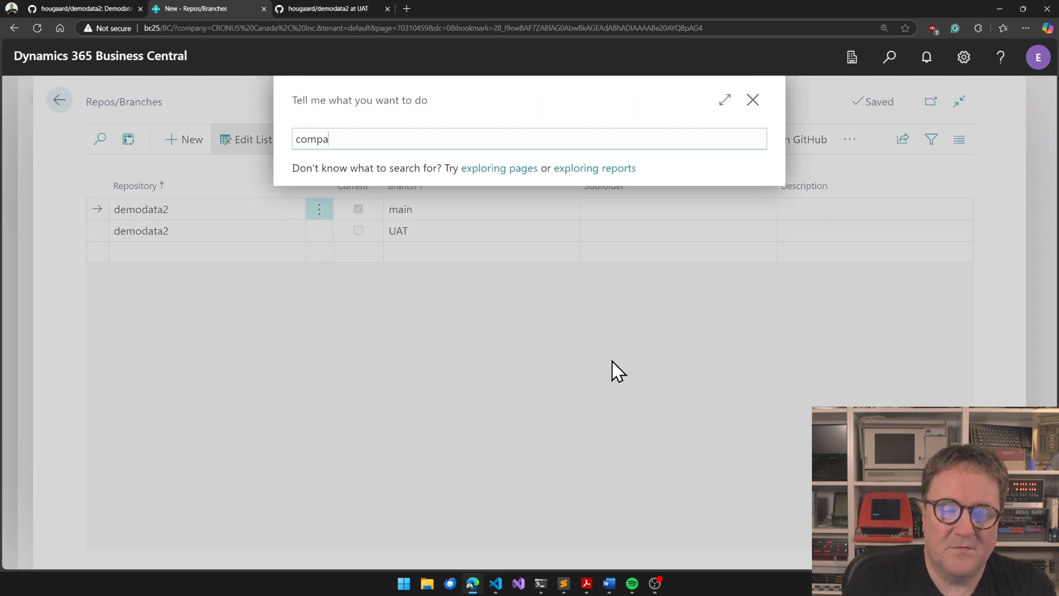
pyautogui.write('ny information')
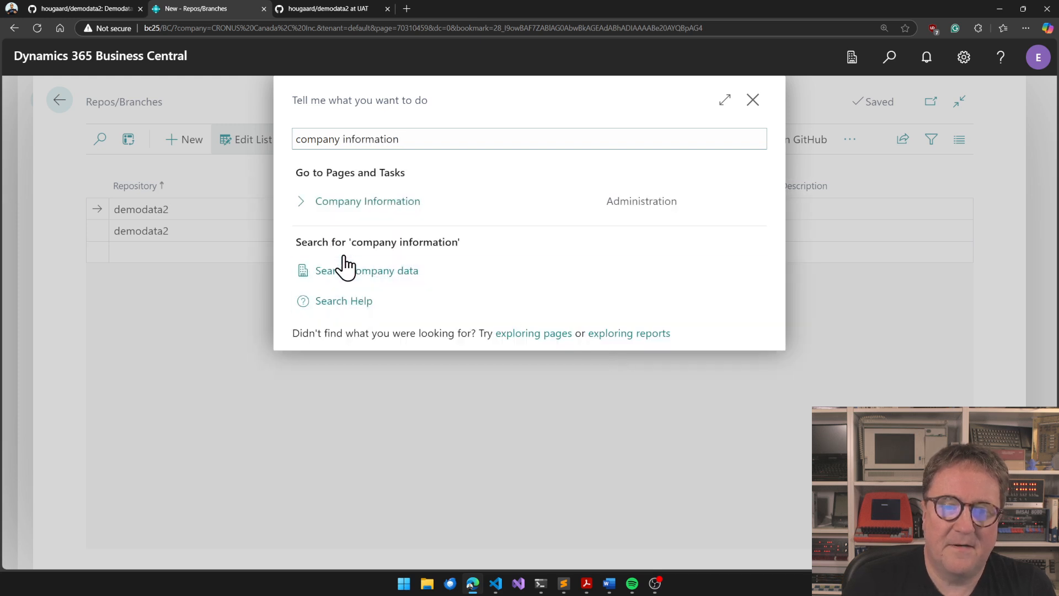
pyautogui.click(359, 204)
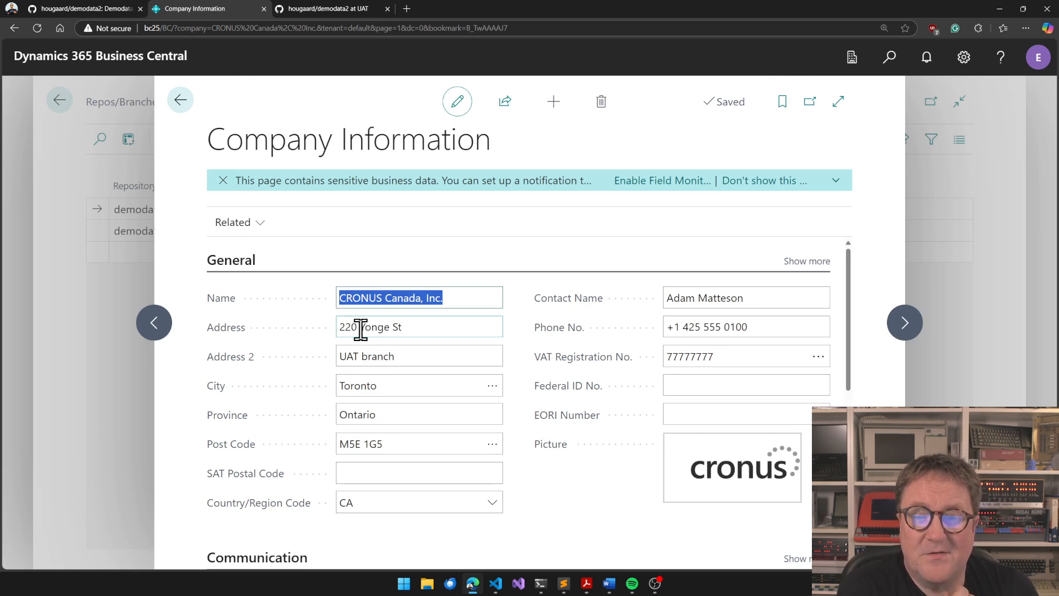
pyautogui.press('Escape')
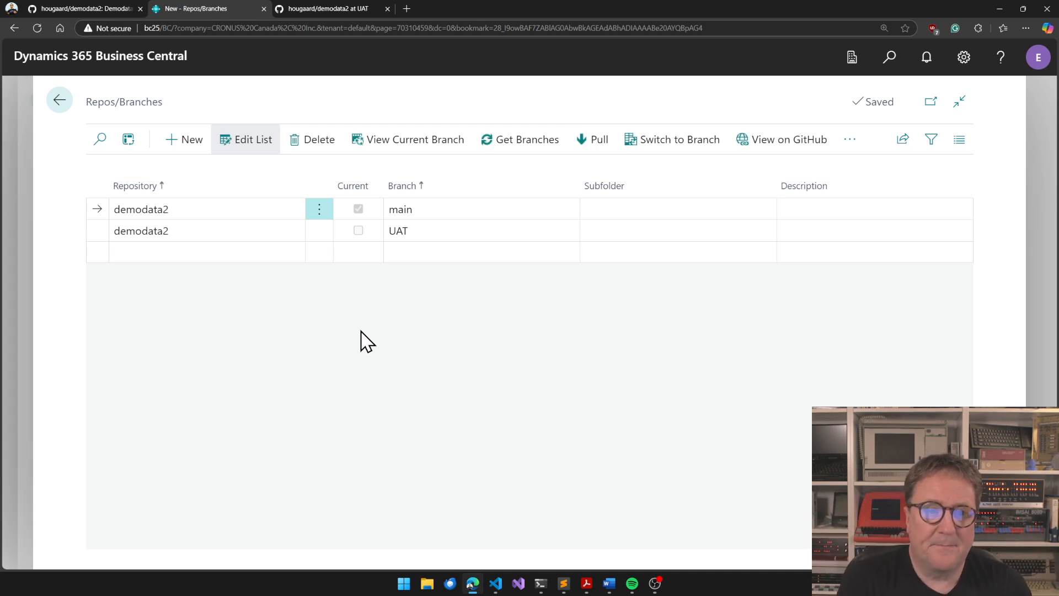
# Go back to Erik's ToolBox, open ToolBox Setup, and view the JSON Format options under GitHub Integration
pyautogui.click(55, 100)
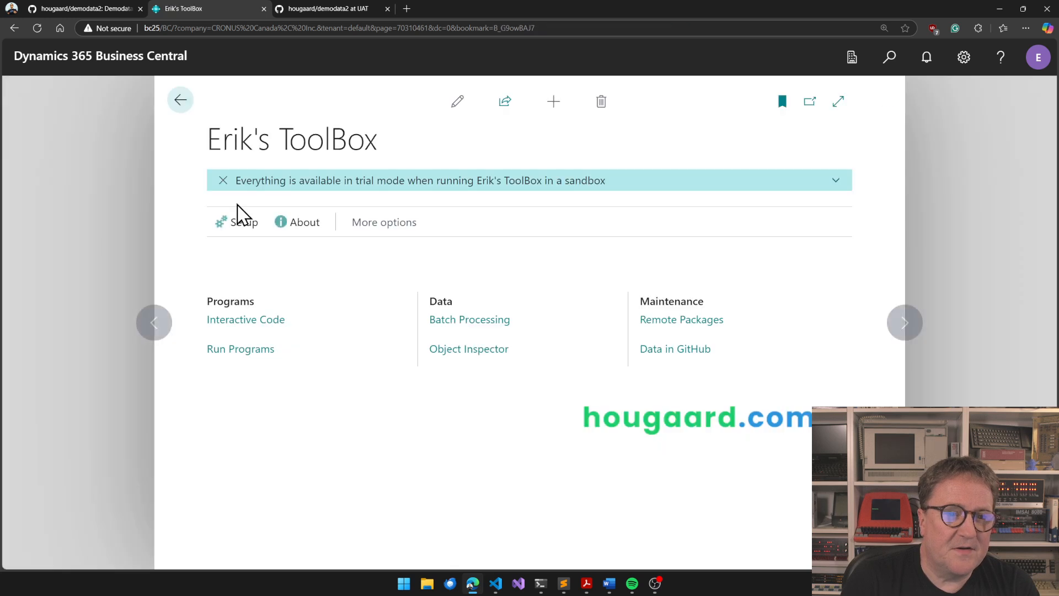
pyautogui.click(250, 221)
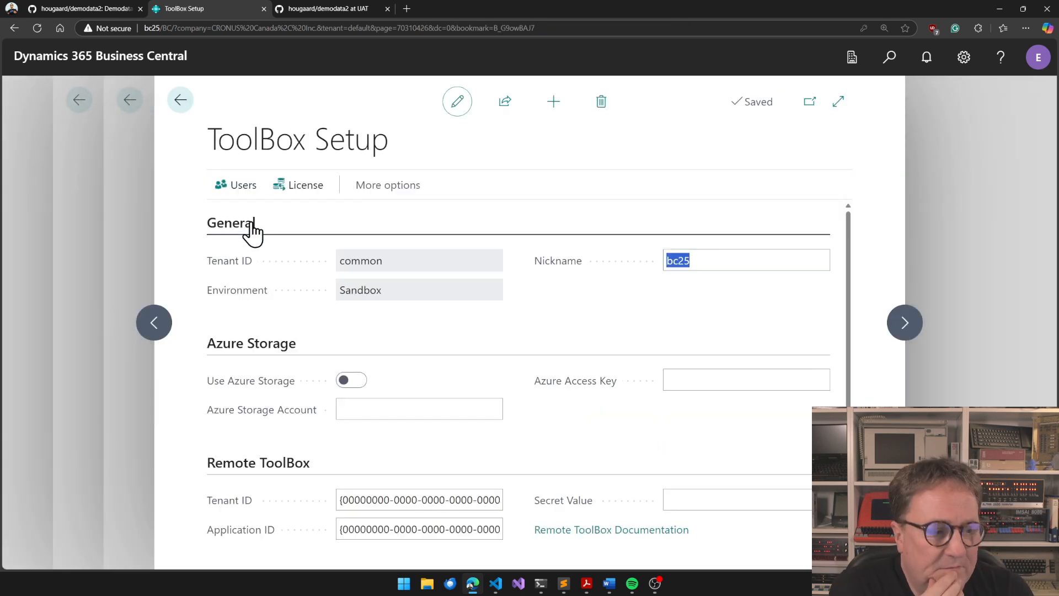
pyautogui.scroll(-3, 507, 328)
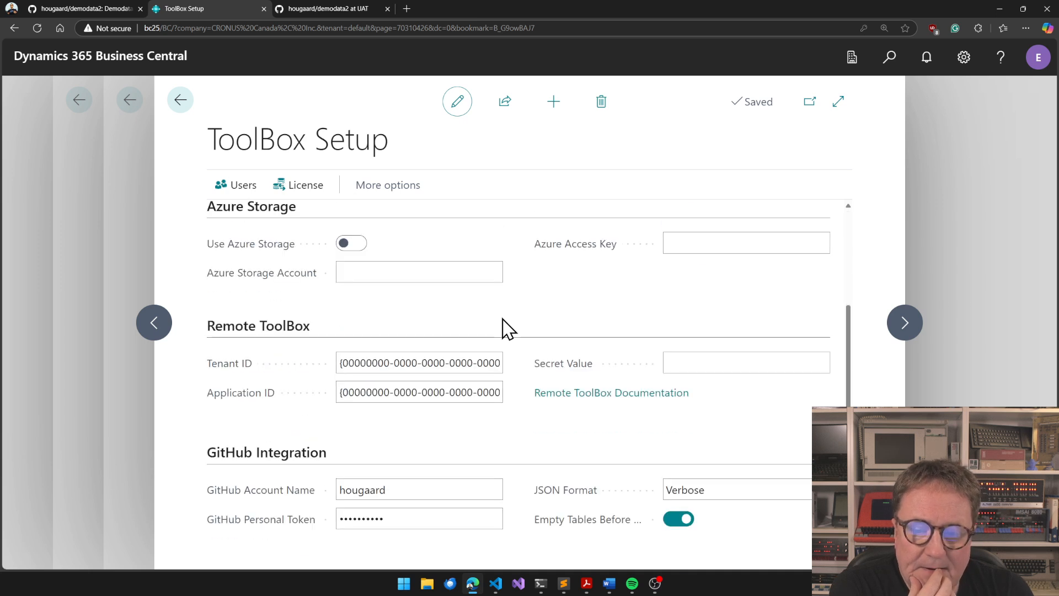
pyautogui.click(710, 491)
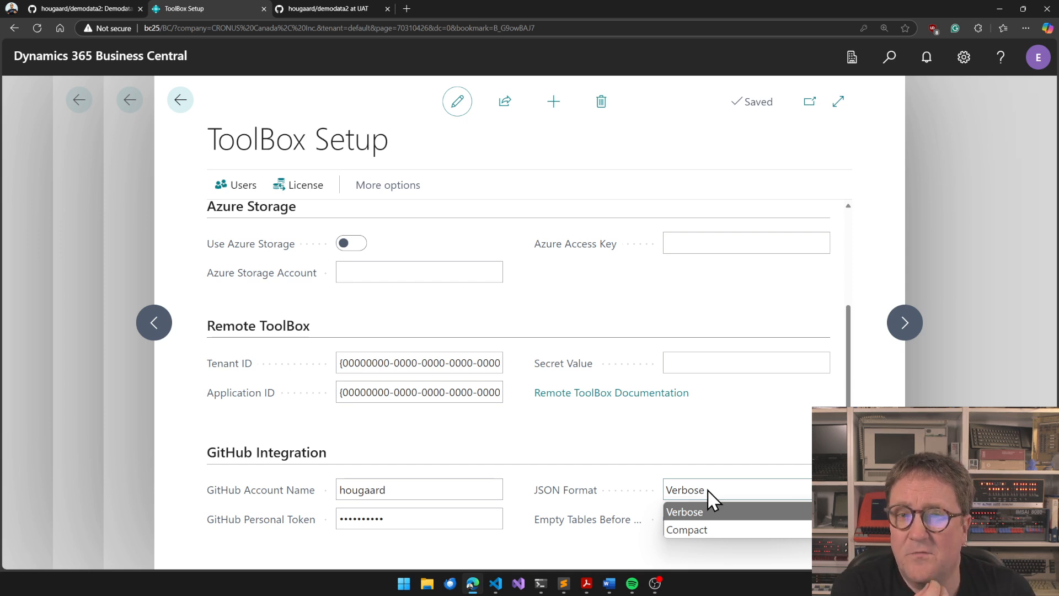
# Switch to the UAT branch on GitHub and open Table_3_Payment Terms.json to examine its JSON structure
pyautogui.click(333, 5)
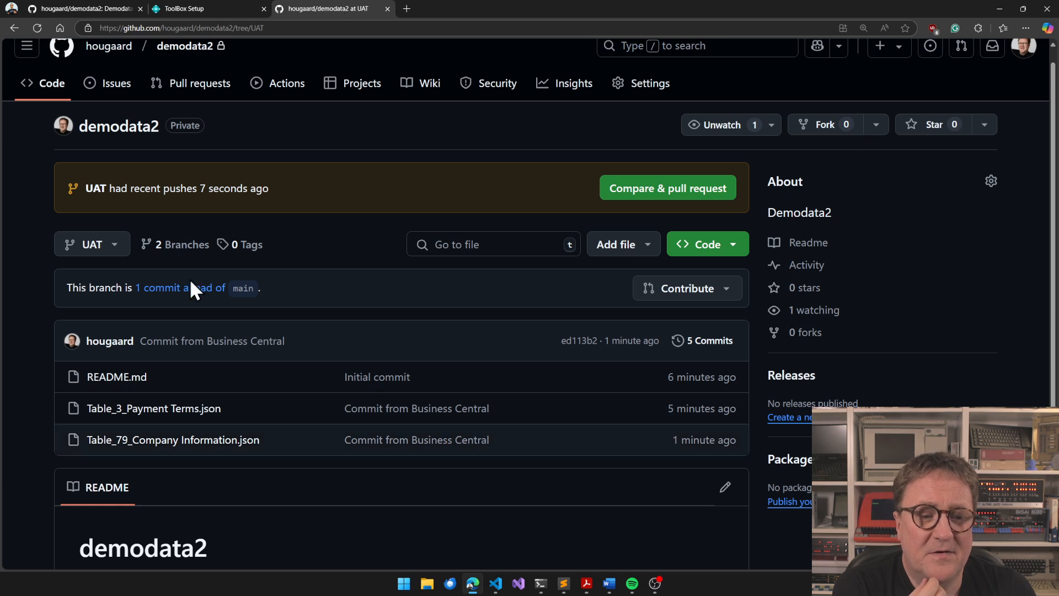
pyautogui.click(193, 414)
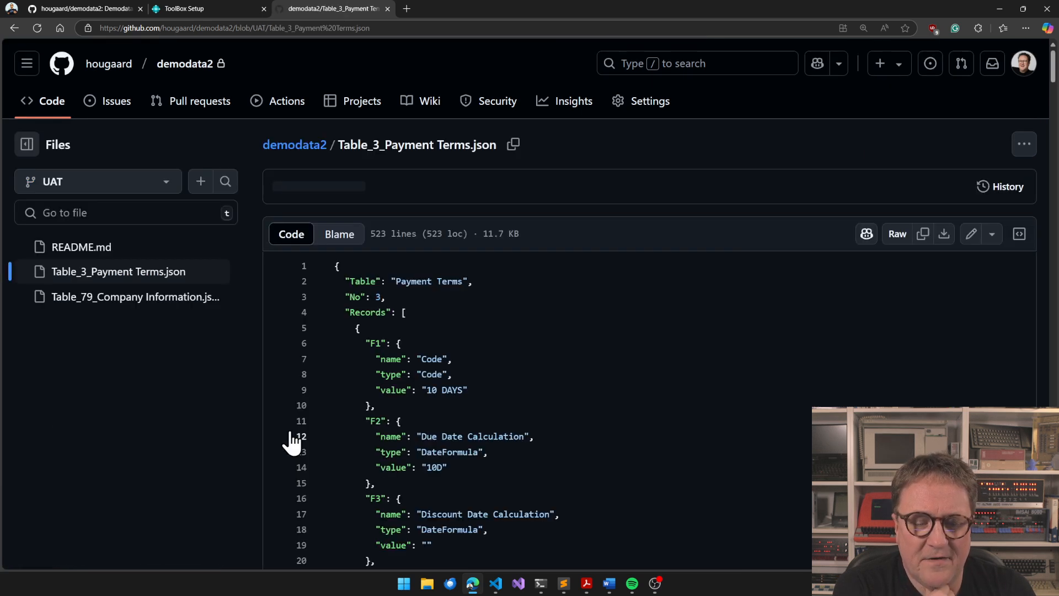
pyautogui.scroll(-5, 291, 441)
pyautogui.scroll(-6, 288, 439)
pyautogui.scroll(7, 439, 332)
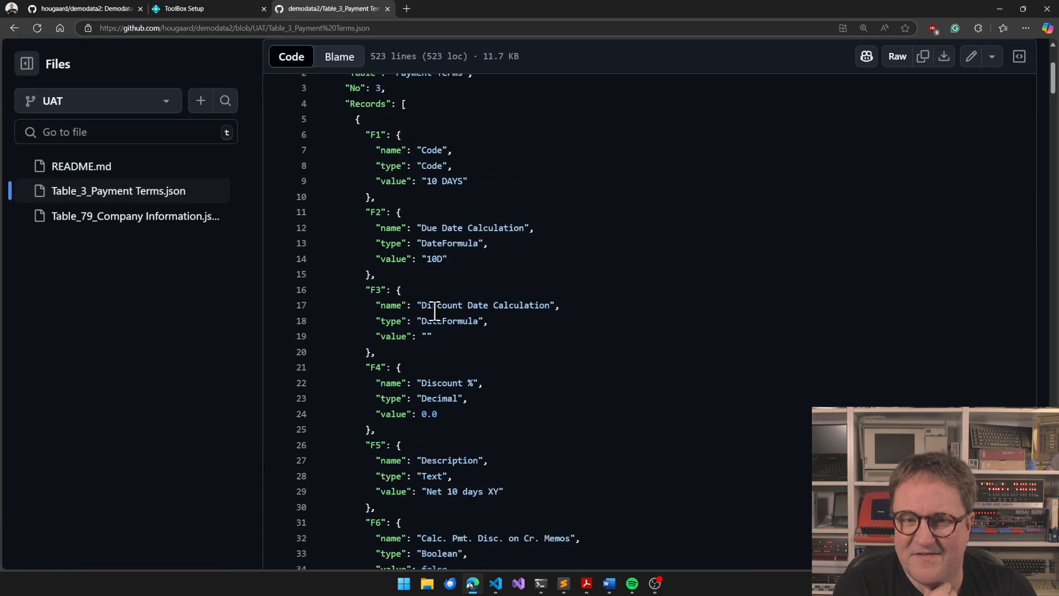
# Return to ToolBox Setup in Business Central, review the JSON Format and empty-tables settings without changing them, and close the setup
pyautogui.click(187, 10)
pyautogui.click(684, 494)
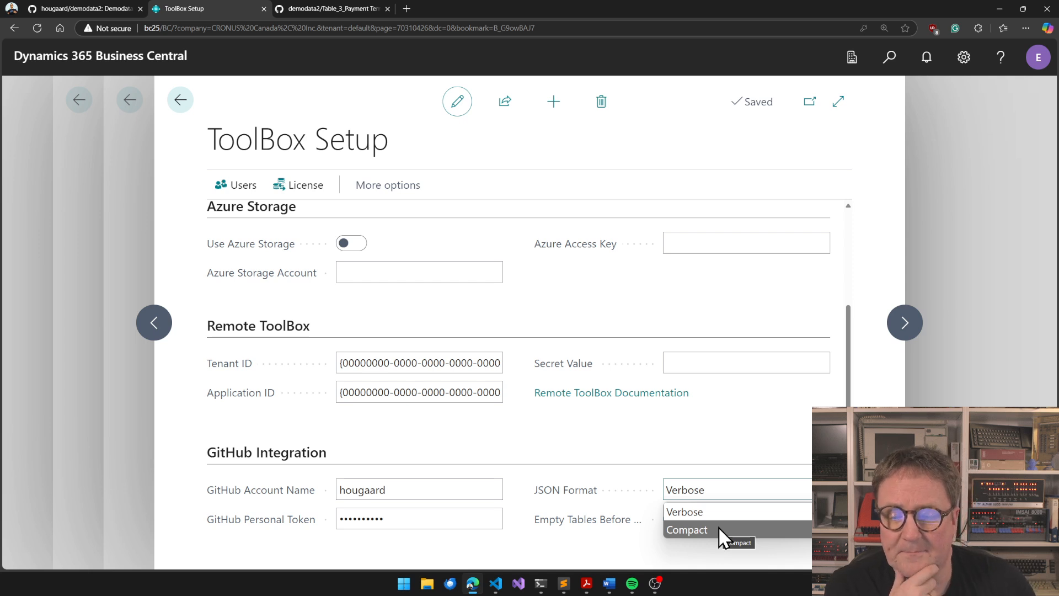
pyautogui.click(615, 501)
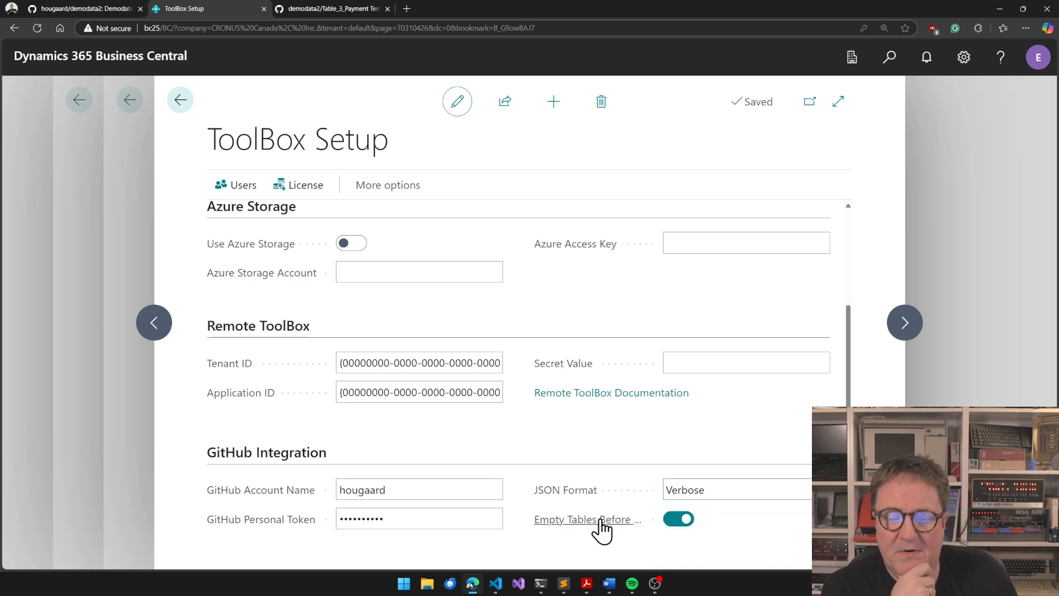
pyautogui.moveTo(596, 526)
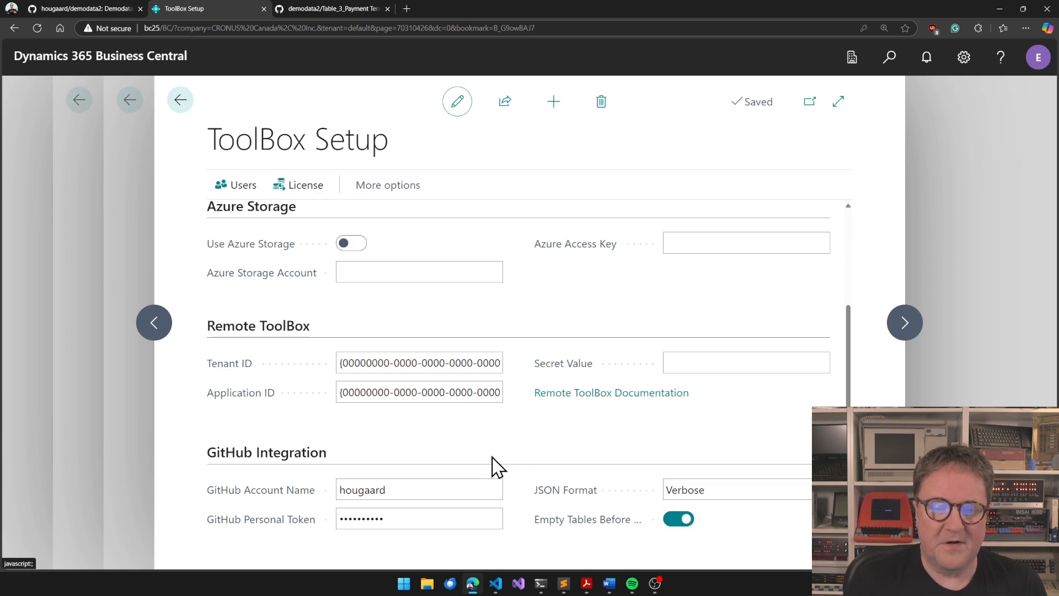
pyautogui.press('Escape')
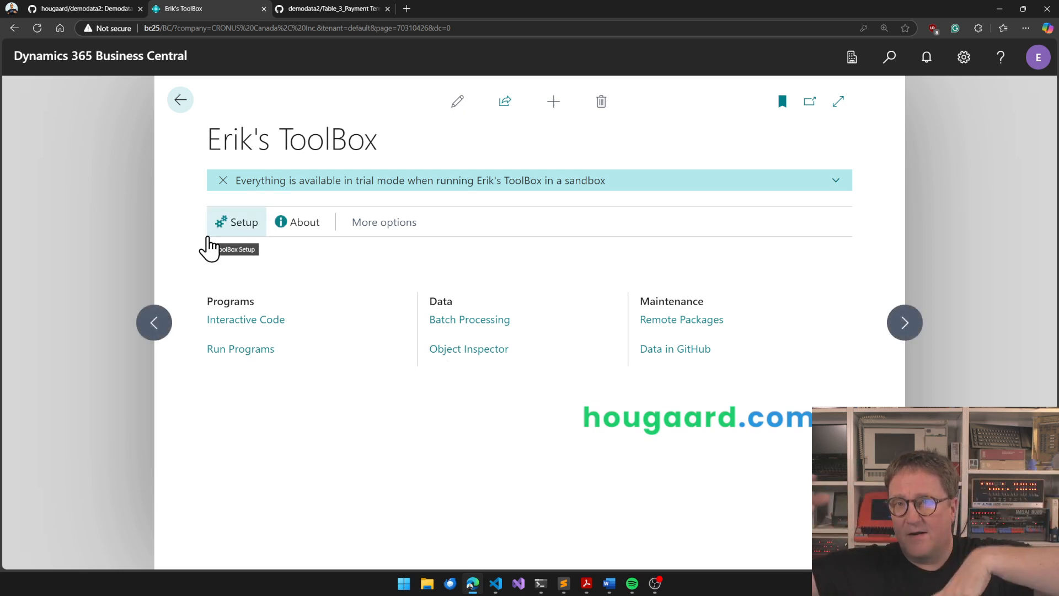
# Open Data in GitHub, view the tables of the current main branch to check their status, and close the table list
pyautogui.click(669, 349)
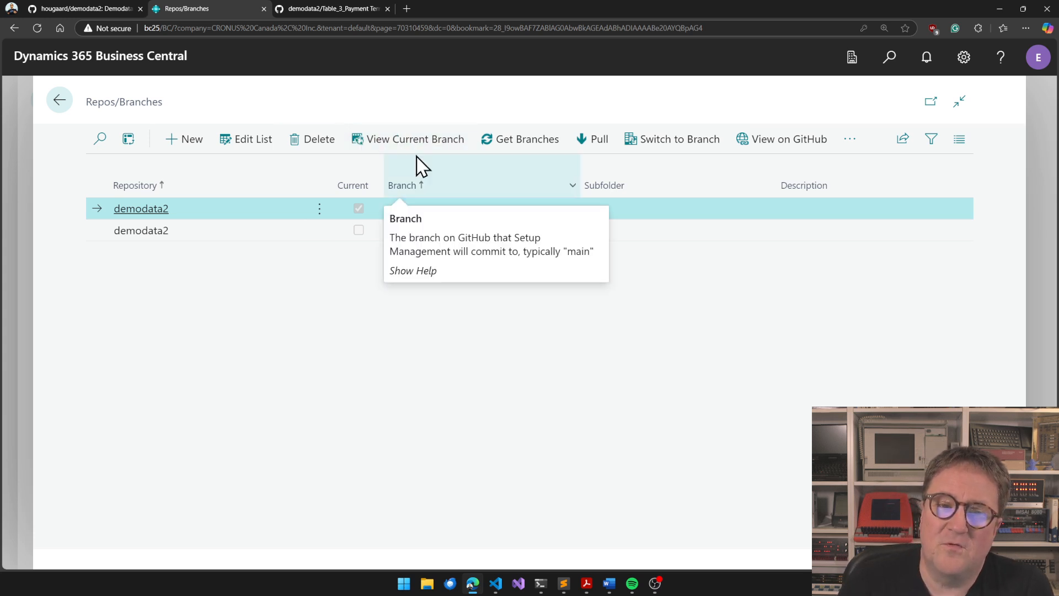
pyautogui.click(412, 141)
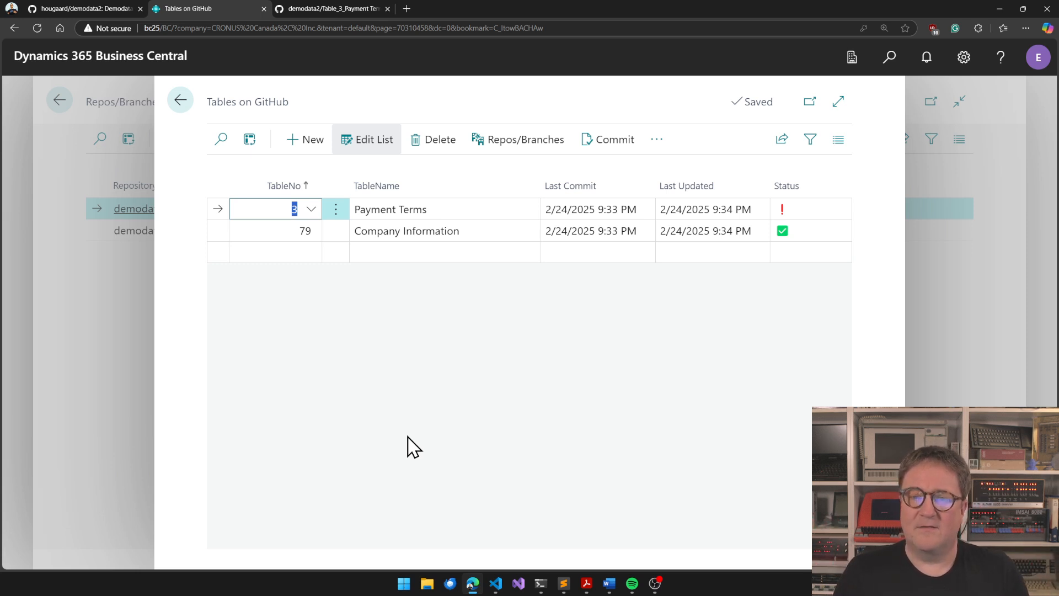
pyautogui.click(182, 103)
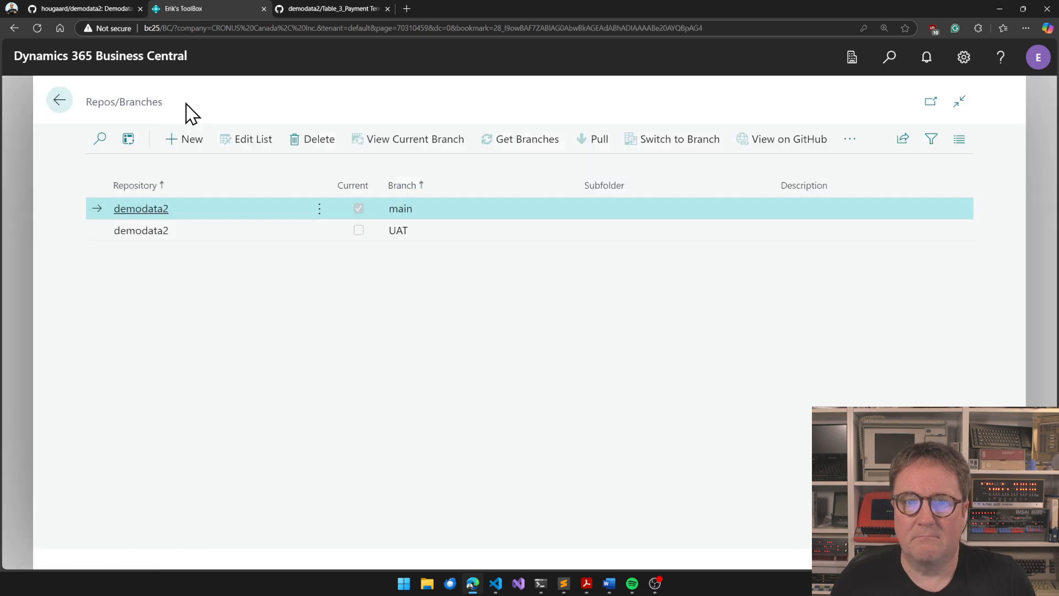